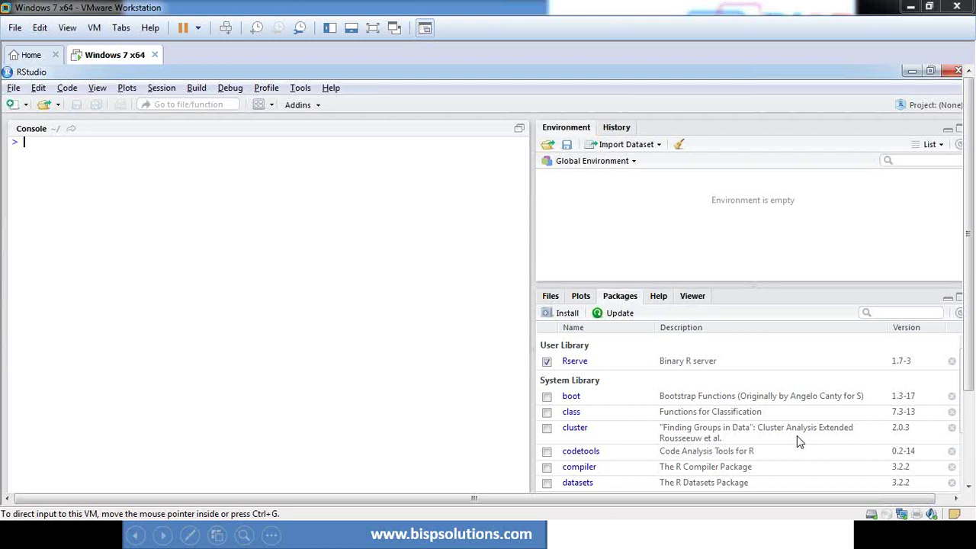
- Restore RStudio and run install.packages("Rserve") in the Console, using autocomplete for install.packages
{"action": "left_click", "coordinate": [930, 71]}
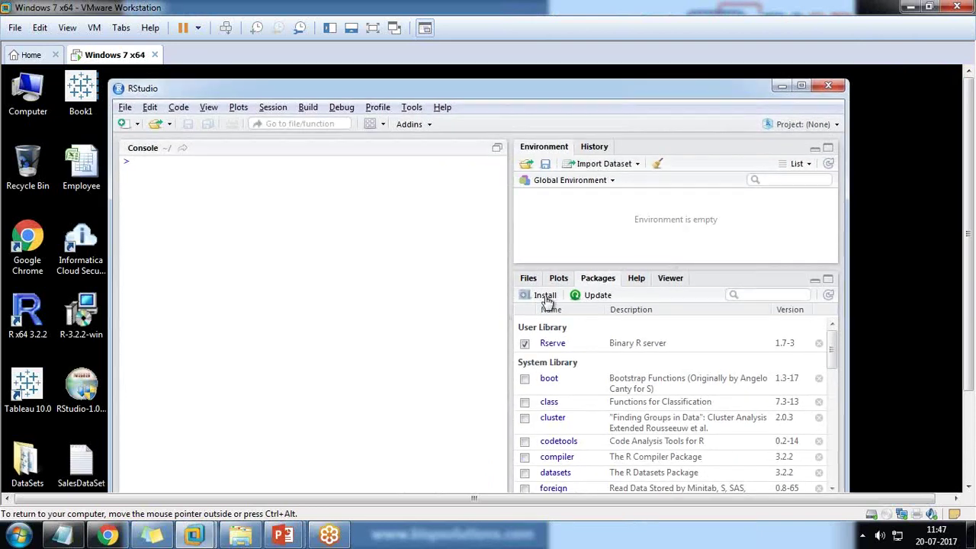
{"action": "type", "text": "install"}
{"action": "key", "text": "Return"}
{"action": "type", "text": "\""}
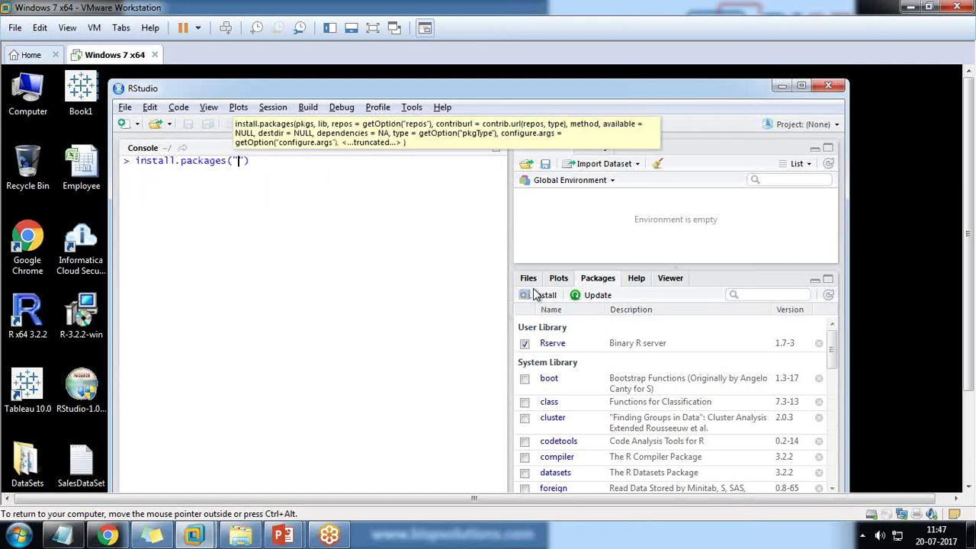
{"action": "type", "text": "Rserve"}
{"action": "key", "text": "Right"}
{"action": "key", "text": "Right"}
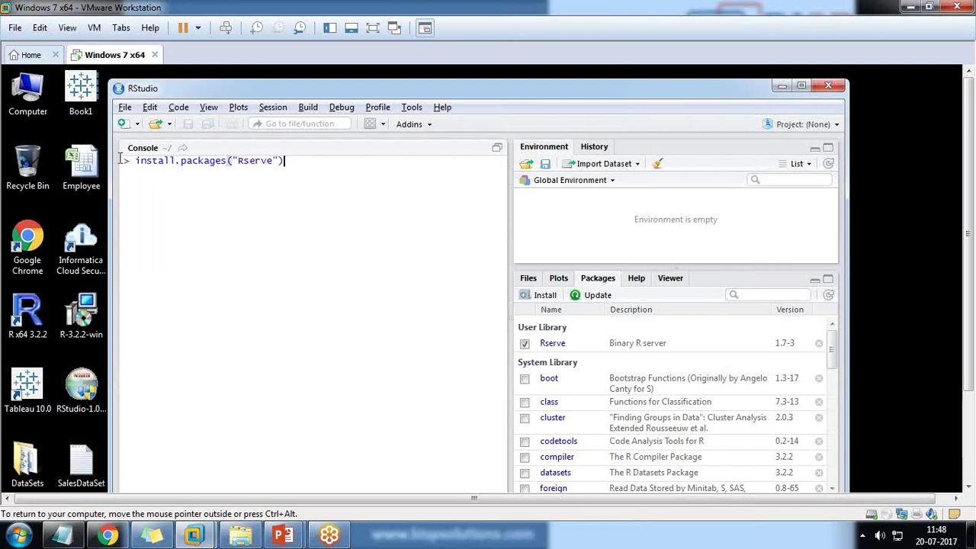
{"action": "key", "text": "Return"}
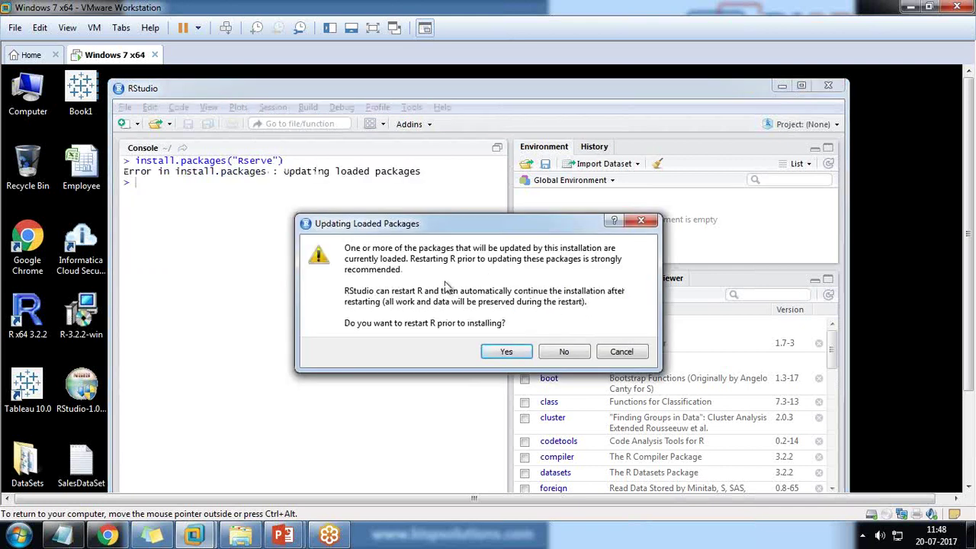
- Restart R so the Rserve install proceeds, run library(Rserve), and highlight the prior-installation warning
{"action": "left_click", "coordinate": [506, 353]}
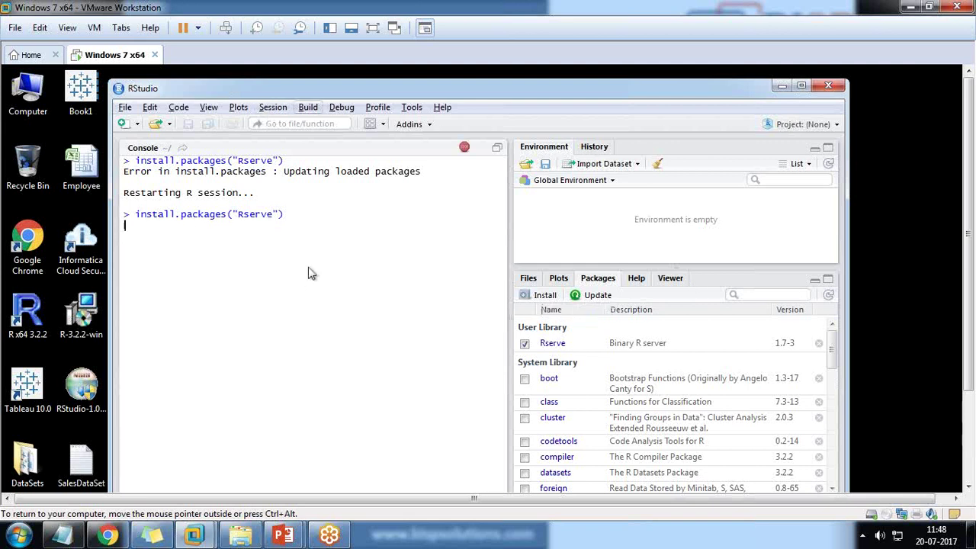
{"action": "mouse_move", "coordinate": [293, 91]}
{"action": "left_mouse_down"}
{"action": "mouse_move", "coordinate": [292, 125]}
{"action": "mouse_move", "coordinate": [287, 85]}
{"action": "left_mouse_up"}
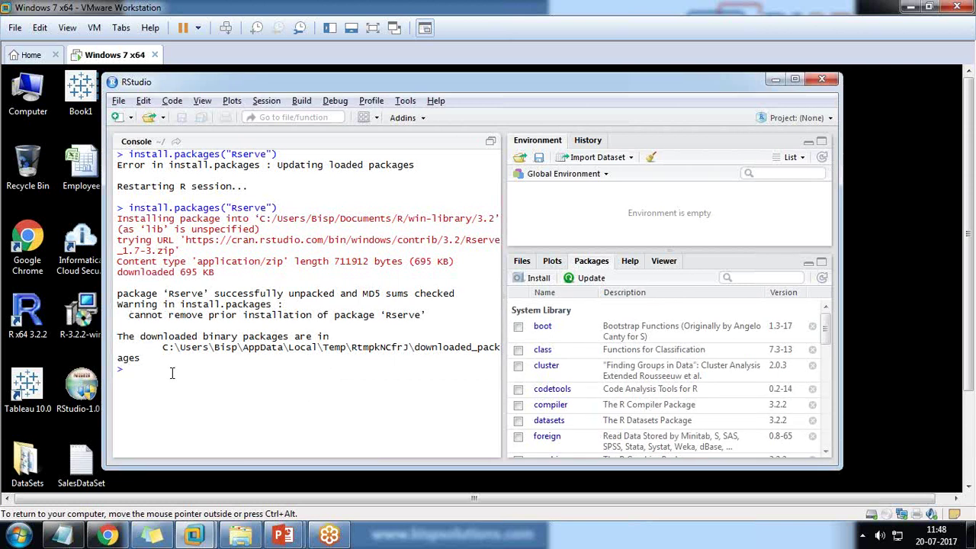
{"action": "type", "text": "library"}
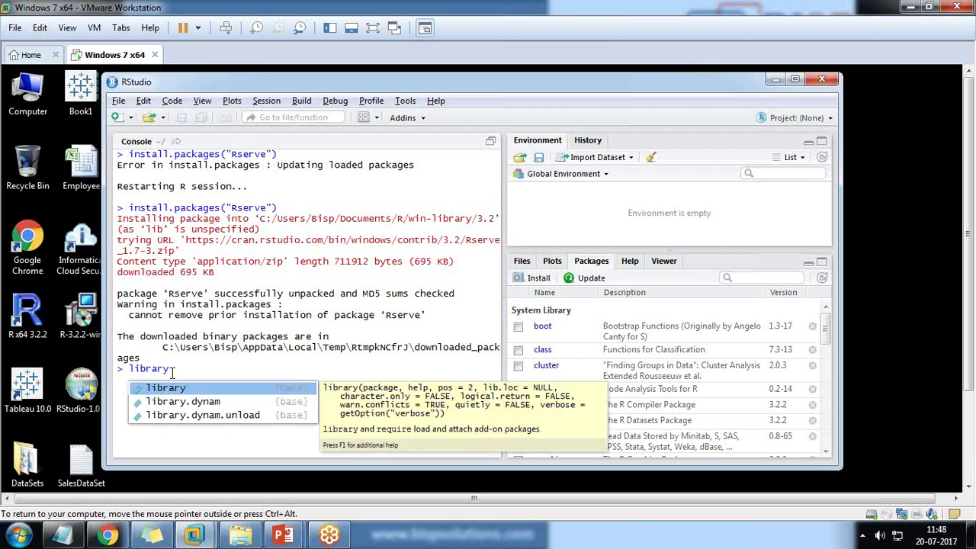
{"action": "type", "text": "(R"}
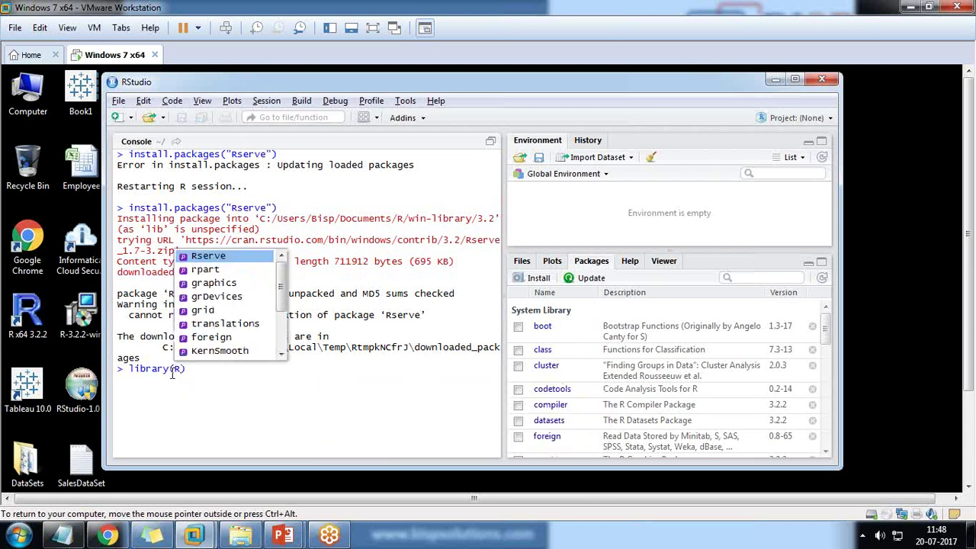
{"action": "key", "text": "Return"}
{"action": "key", "text": "Return"}
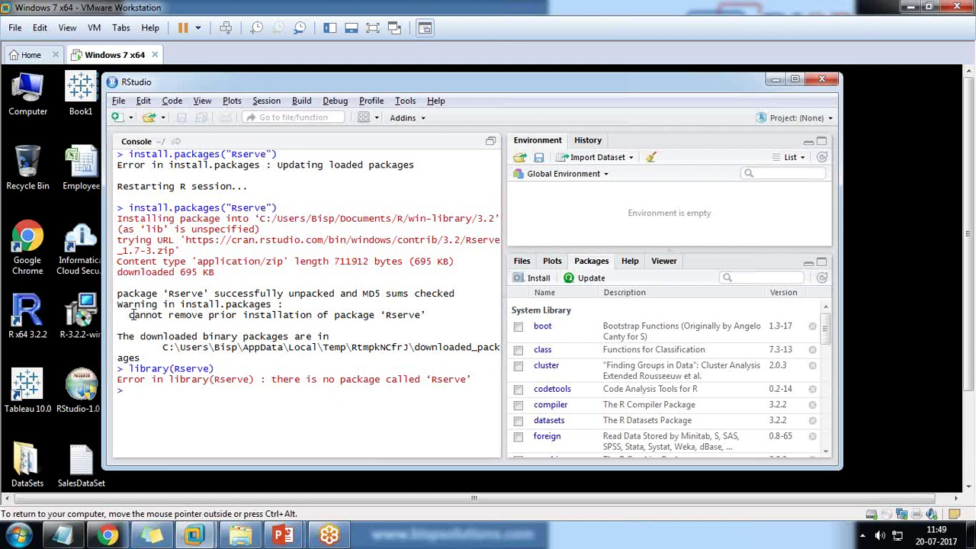
{"action": "left_click_drag", "start_coordinate": [129, 314], "coordinate": [427, 315]}
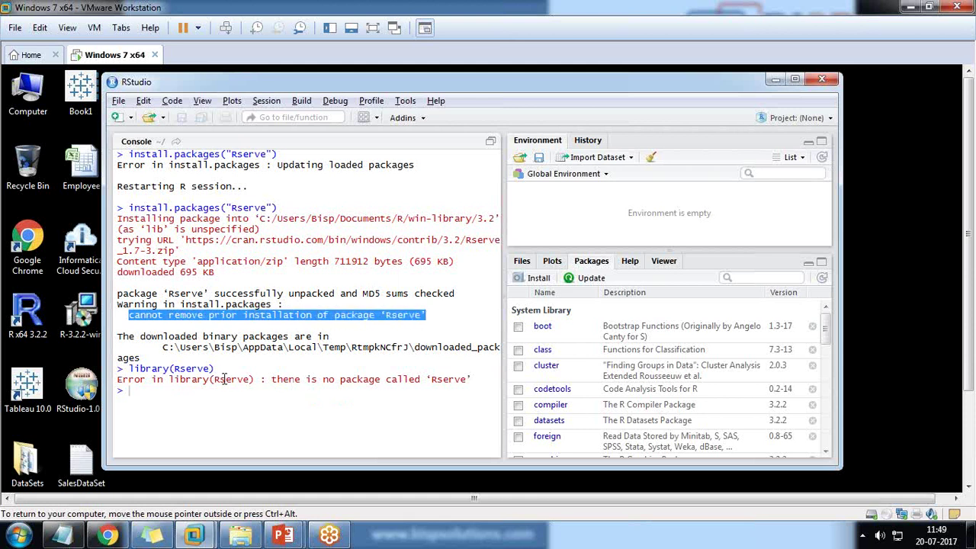
- Install the Rserve package through the Packages pane's Install dialog
{"action": "left_click", "coordinate": [536, 279]}
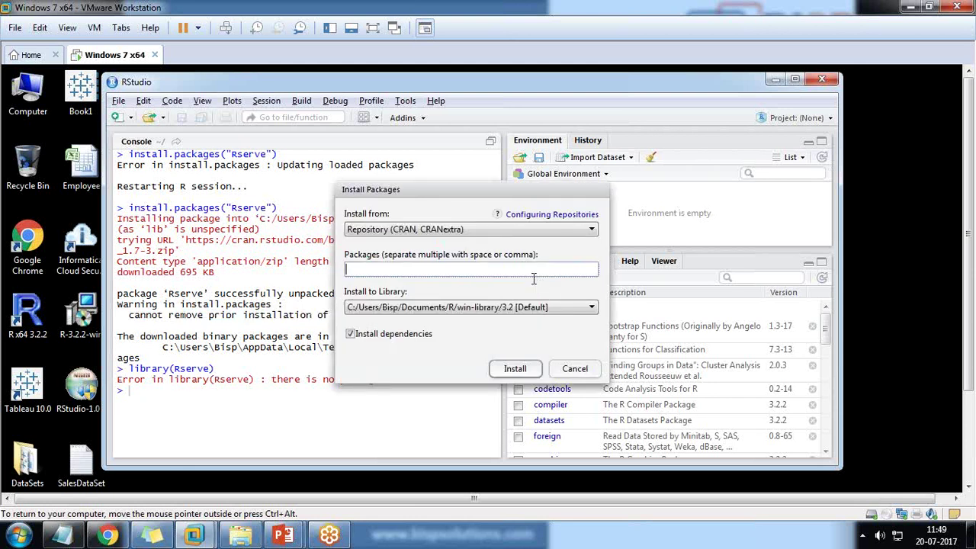
{"action": "type", "text": "Rse"}
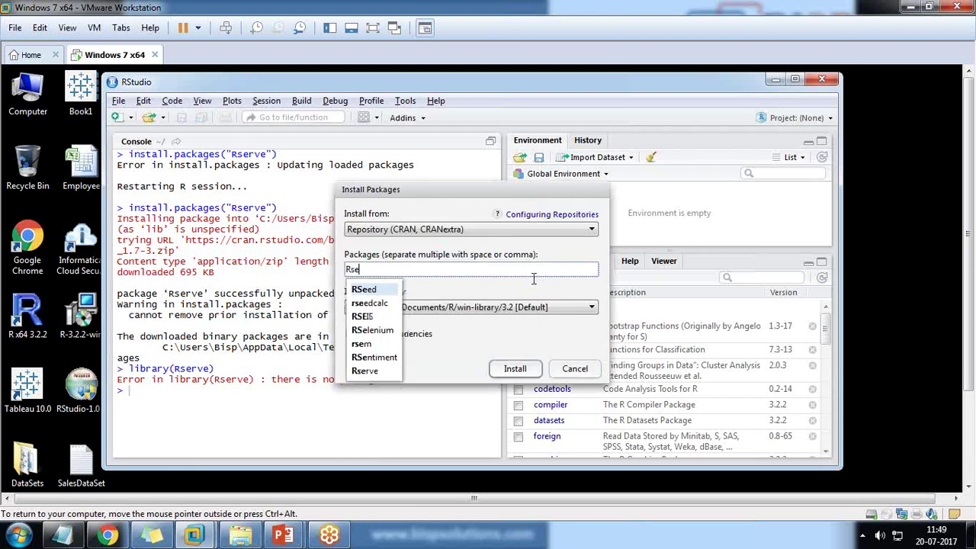
{"action": "left_click", "coordinate": [369, 371]}
{"action": "left_click", "coordinate": [517, 369]}
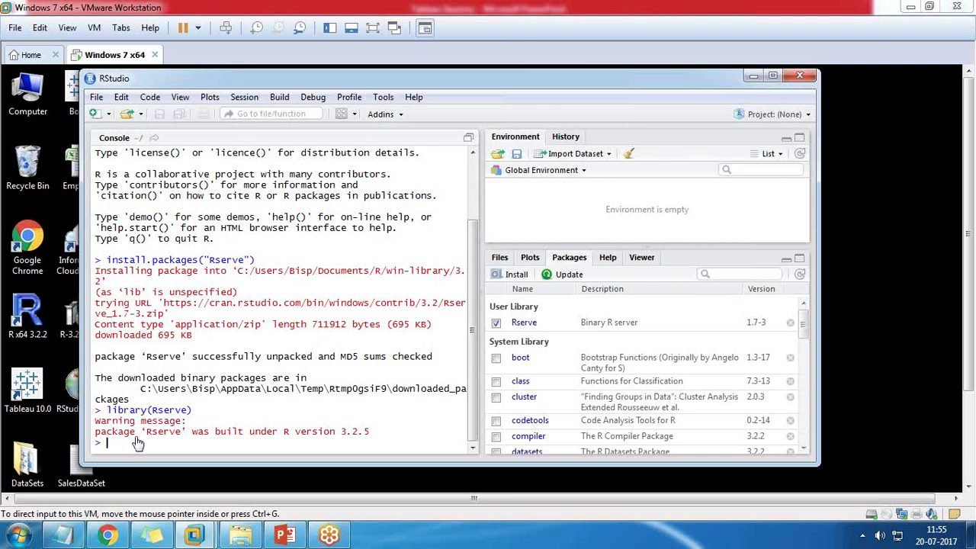
- Start the server with Rserve() in the console, then launch Tableau 10.0 from the desktop
{"action": "left_click", "coordinate": [136, 437]}
{"action": "type", "text": "Rse"}
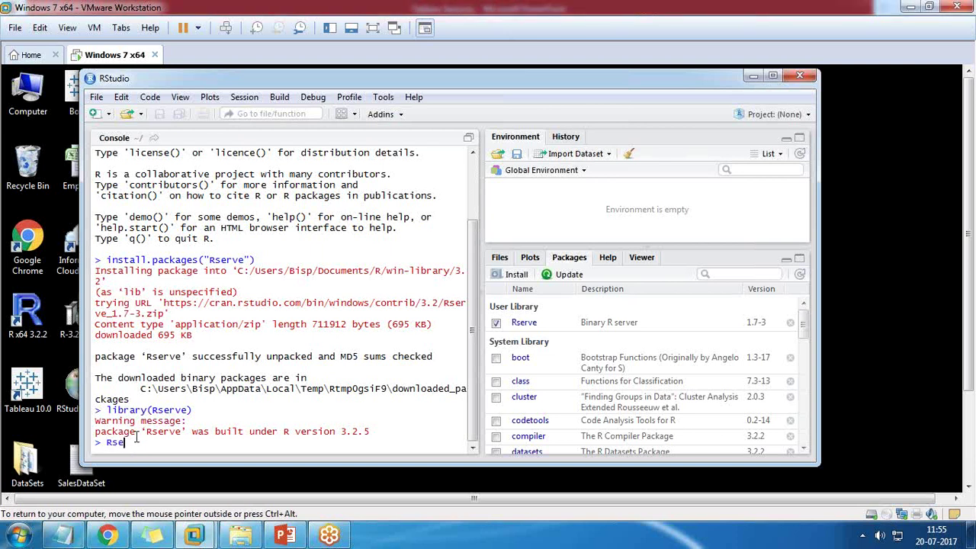
{"action": "type", "text": "rve("}
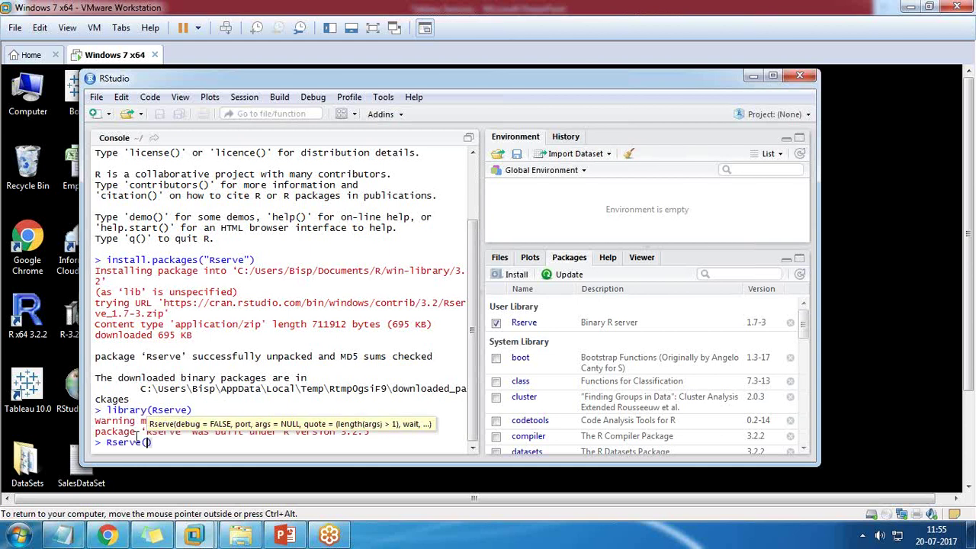
{"action": "key", "text": "Return"}
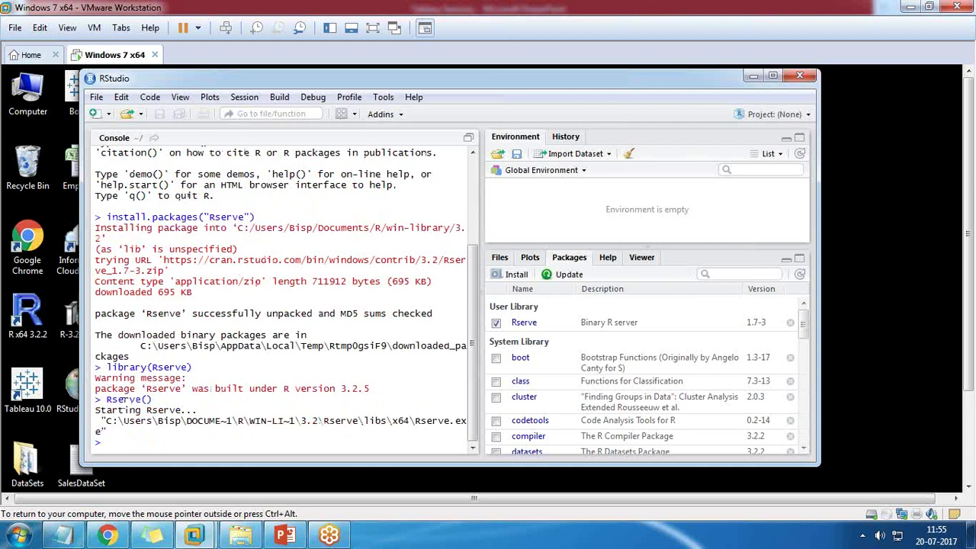
{"action": "left_click_drag", "start_coordinate": [97, 414], "coordinate": [183, 410]}
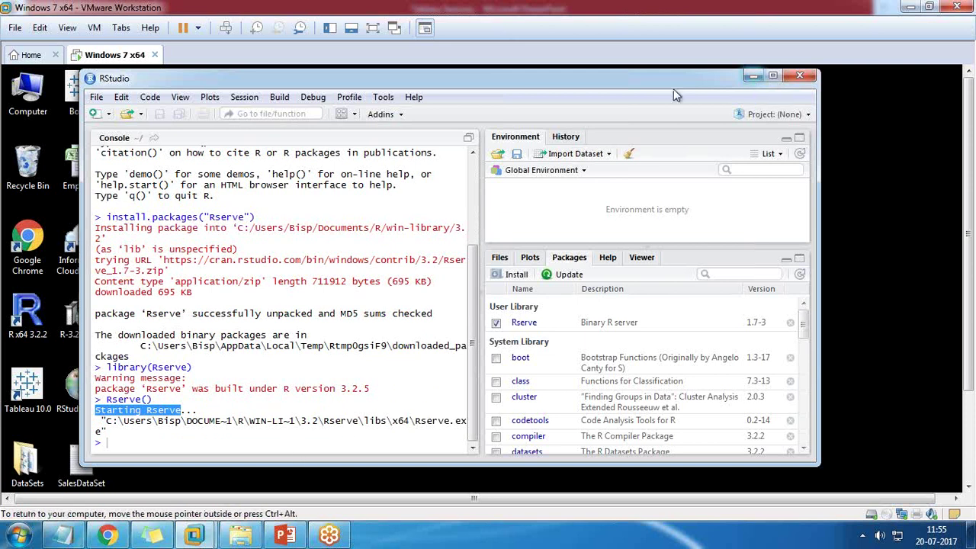
{"action": "double_click", "coordinate": [28, 389]}
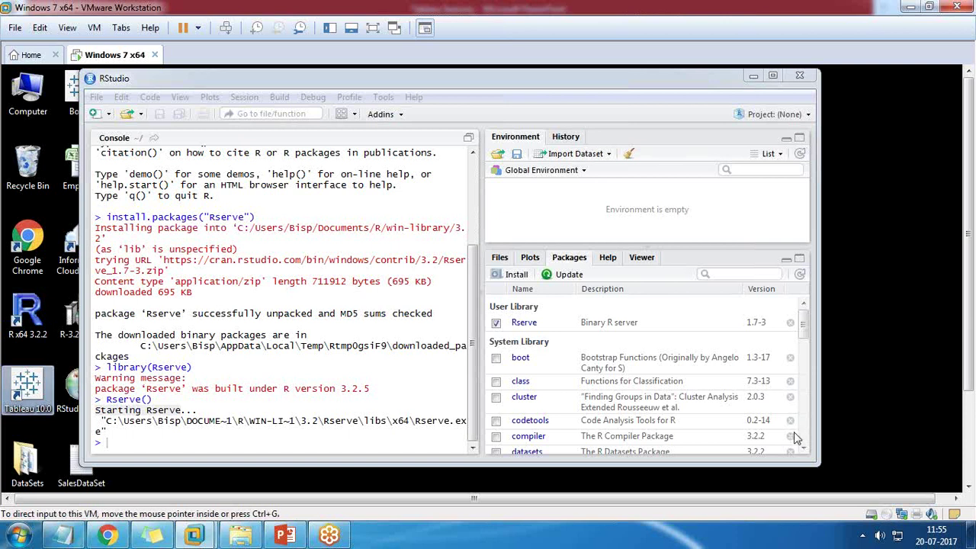
- Continue the Tableau trial and connect to the SalesDataSet Excel workbook
{"action": "left_click", "coordinate": [752, 77]}
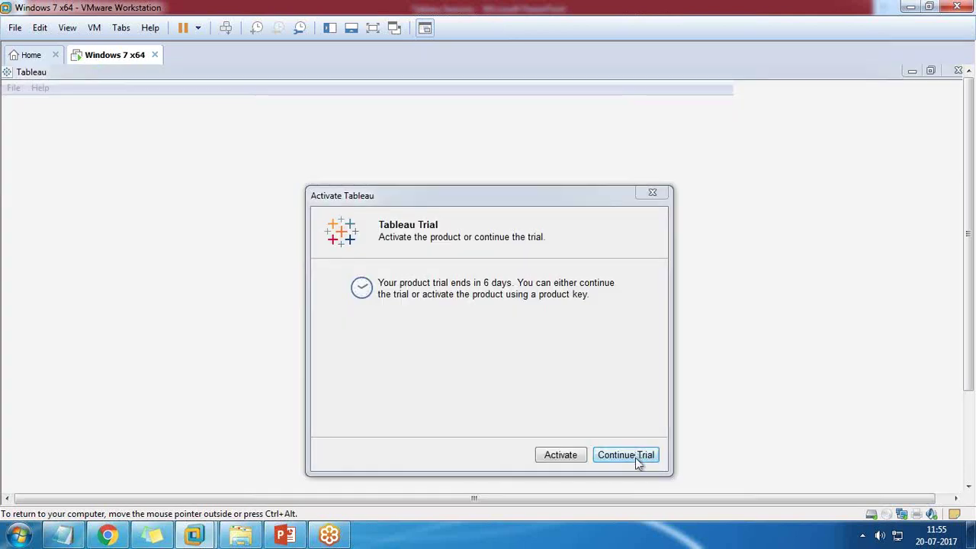
{"action": "left_click", "coordinate": [625, 455]}
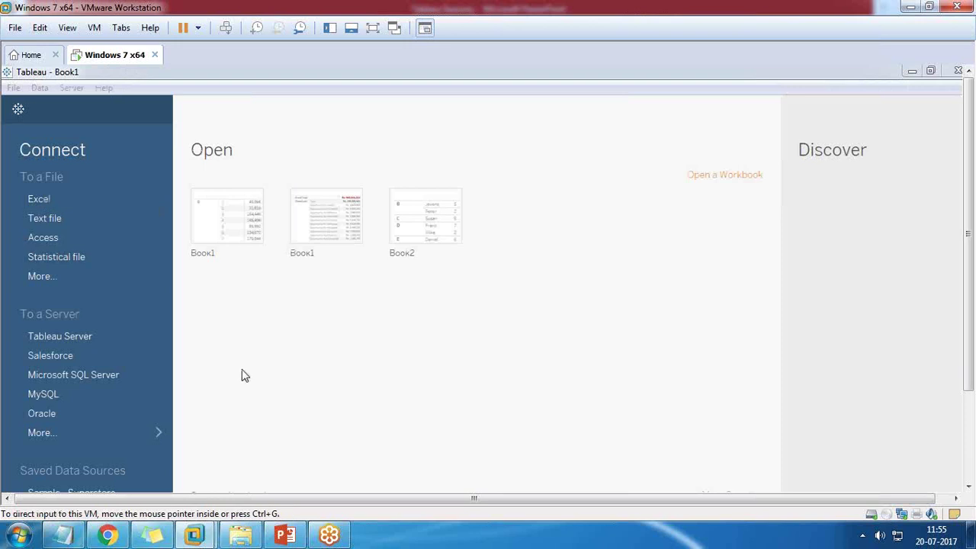
{"action": "left_click", "coordinate": [38, 199]}
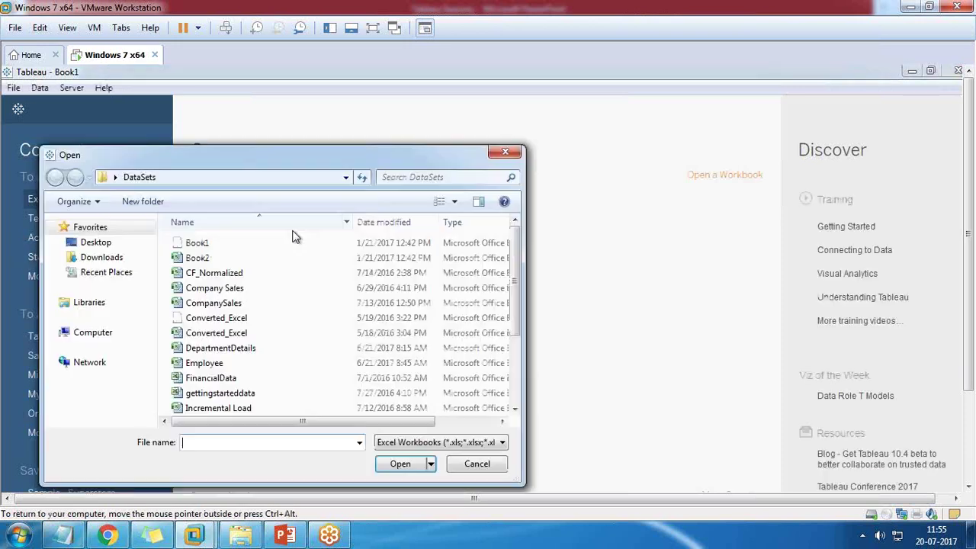
{"action": "scroll", "coordinate": [516, 334], "scroll_direction": "down", "scroll_amount": 3}
{"action": "left_click", "coordinate": [207, 395]}
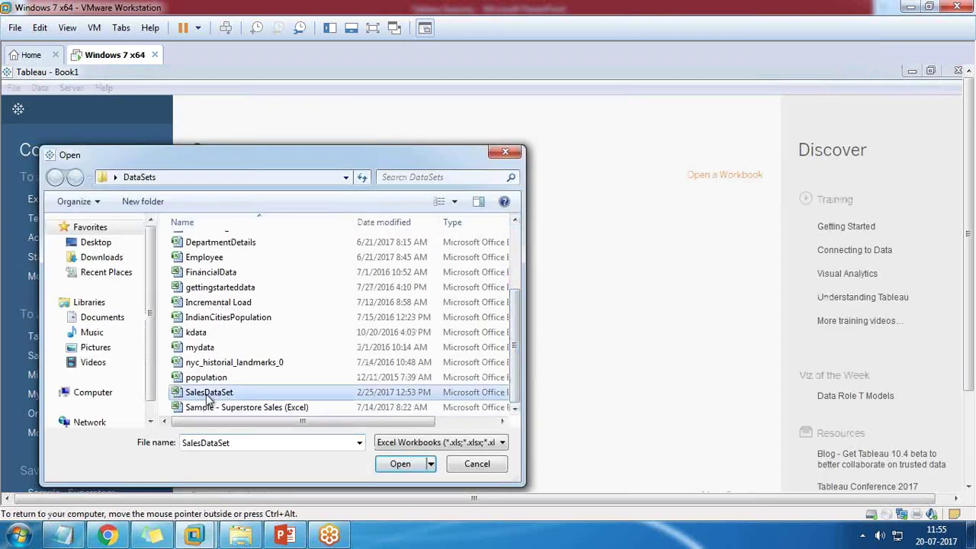
{"action": "left_click", "coordinate": [402, 465]}
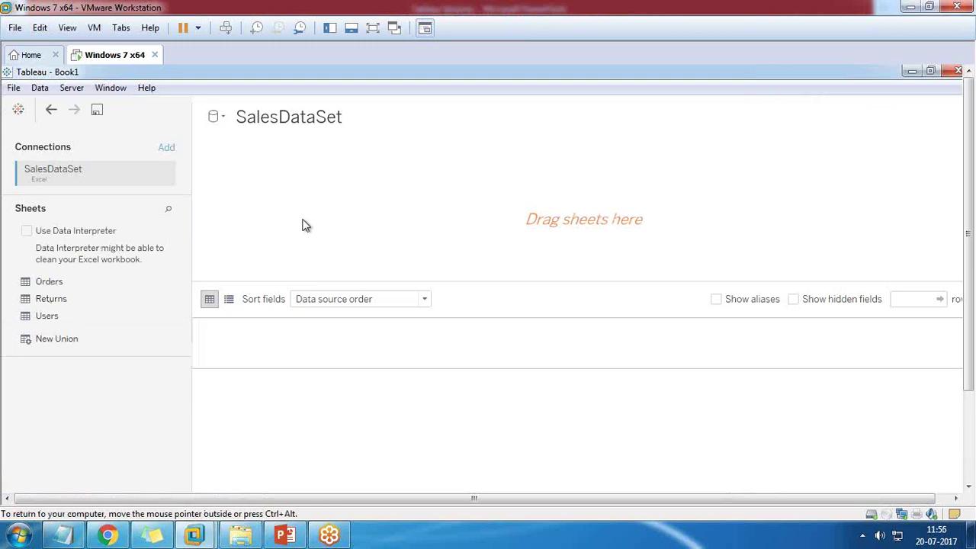
- Add the Orders sheet to the data source and open Sheet 1
{"action": "left_click_drag", "start_coordinate": [52, 282], "coordinate": [251, 215]}
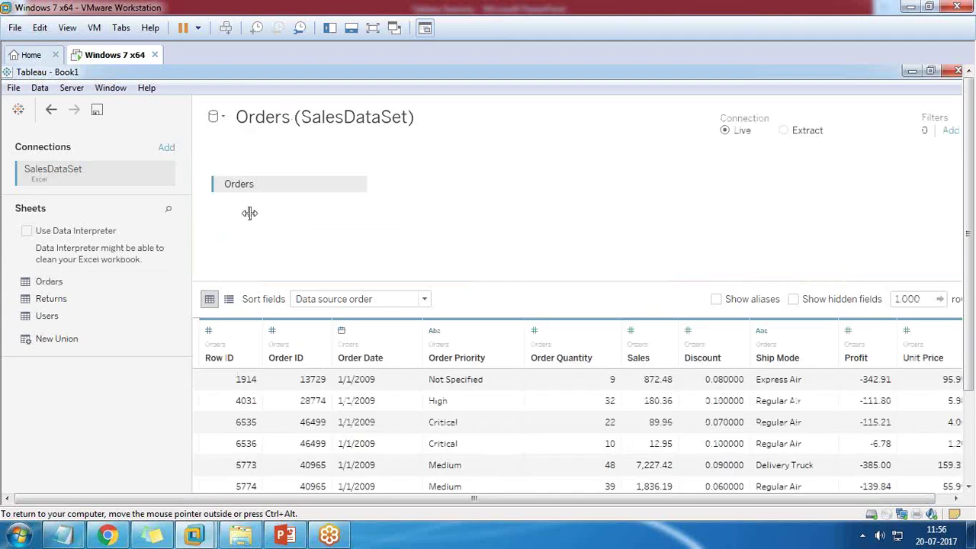
{"action": "left_click", "coordinate": [371, 28]}
{"action": "left_click", "coordinate": [113, 497]}
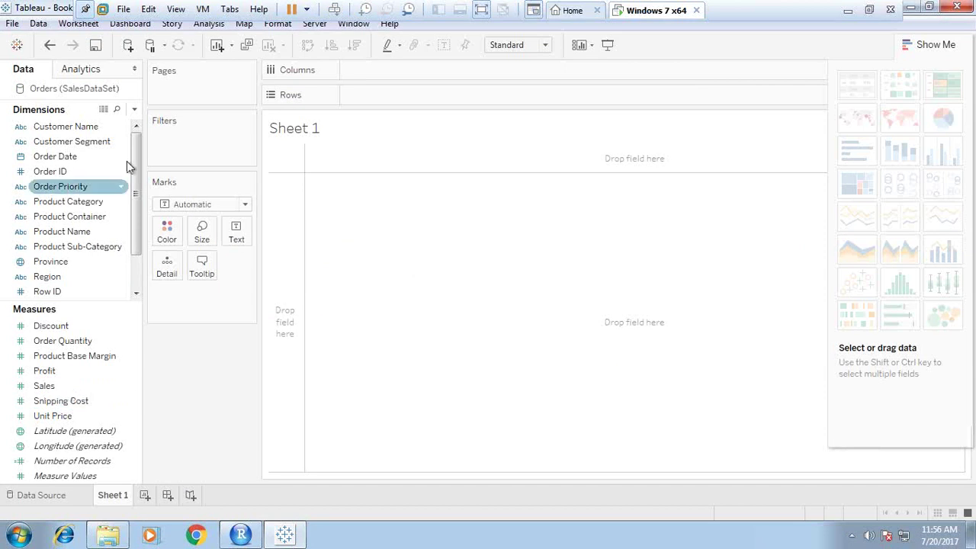
- Open Help > Settings and Performance > Manage External Service Connection and check server localhost, port 6311
{"action": "left_click", "coordinate": [390, 26]}
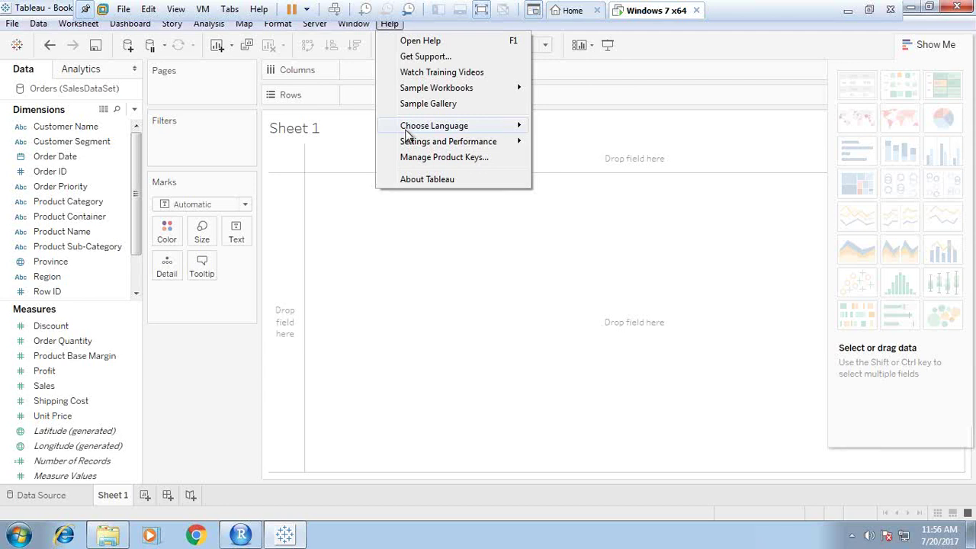
{"action": "mouse_move", "coordinate": [424, 145]}
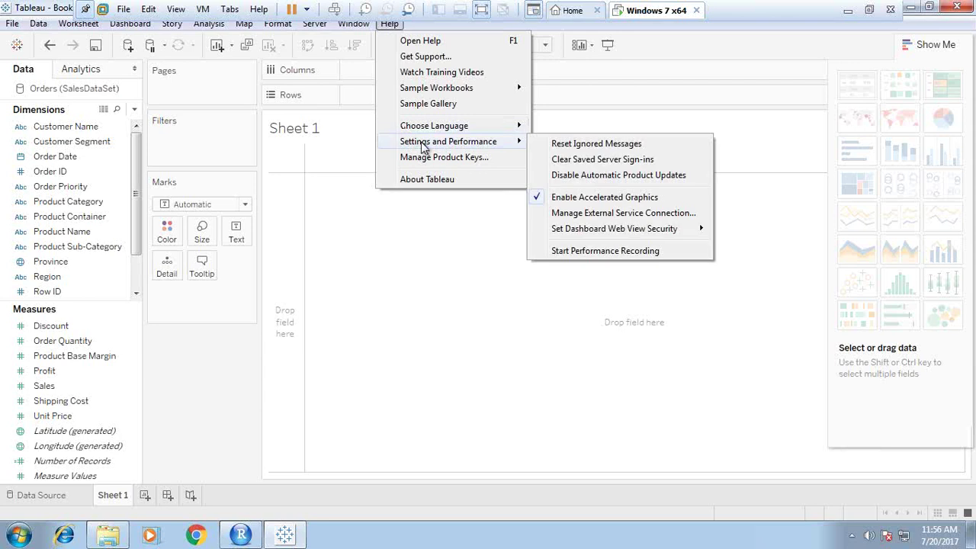
{"action": "left_click", "coordinate": [567, 216]}
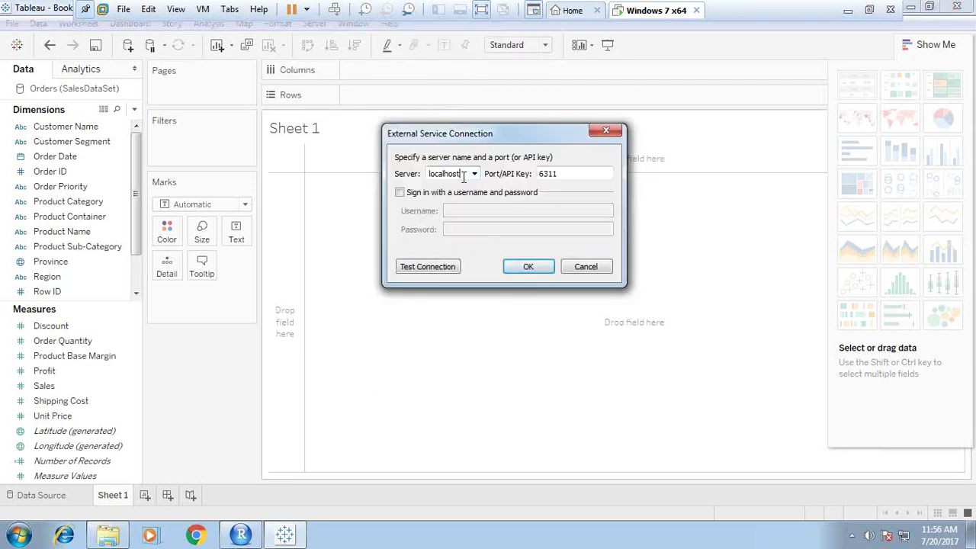
{"action": "left_click_drag", "start_coordinate": [462, 174], "coordinate": [429, 174]}
{"action": "double_click", "coordinate": [543, 174]}
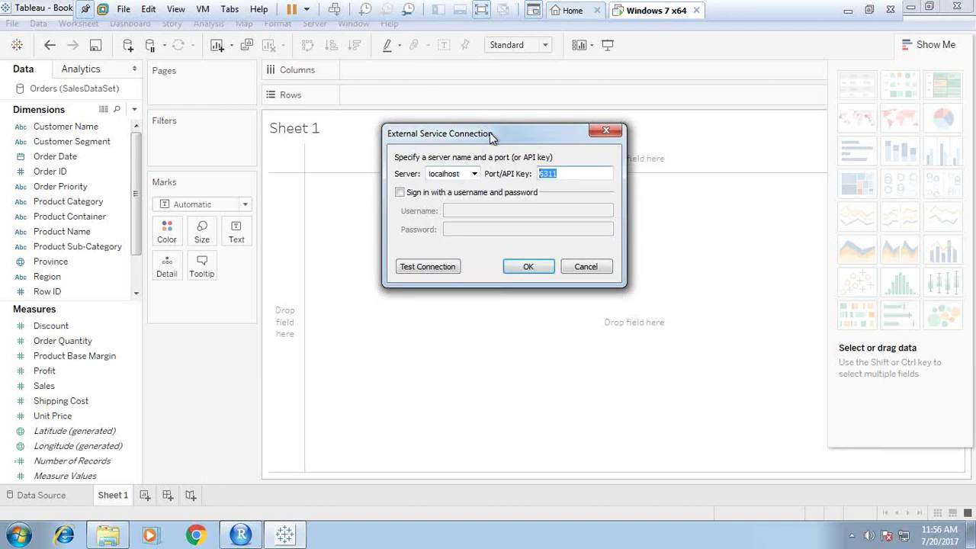
{"action": "left_click_drag", "start_coordinate": [492, 138], "coordinate": [498, 148]}
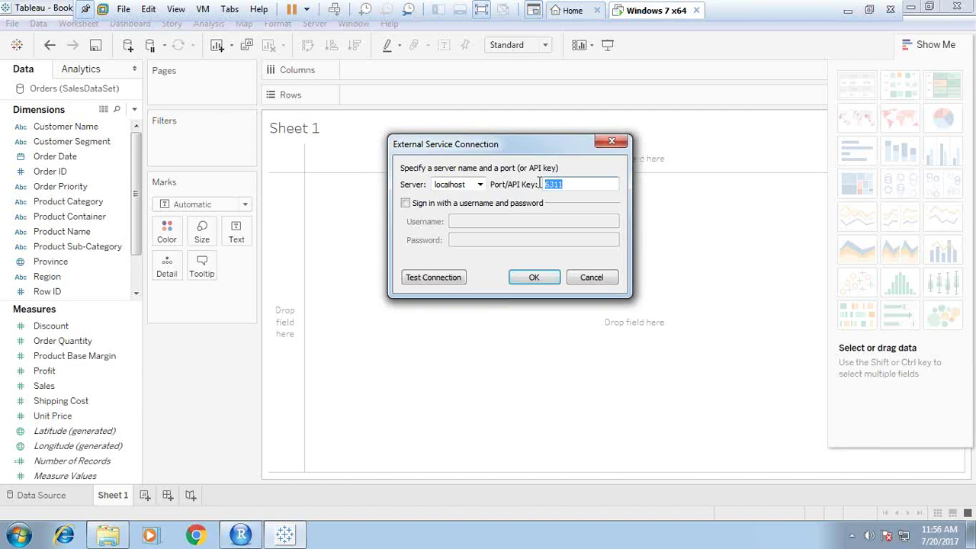
{"action": "left_click", "coordinate": [565, 185]}
{"action": "left_click_drag", "start_coordinate": [570, 186], "coordinate": [546, 191]}
- Test the RServe connection successfully and confirm the connection settings
{"action": "left_click", "coordinate": [433, 277]}
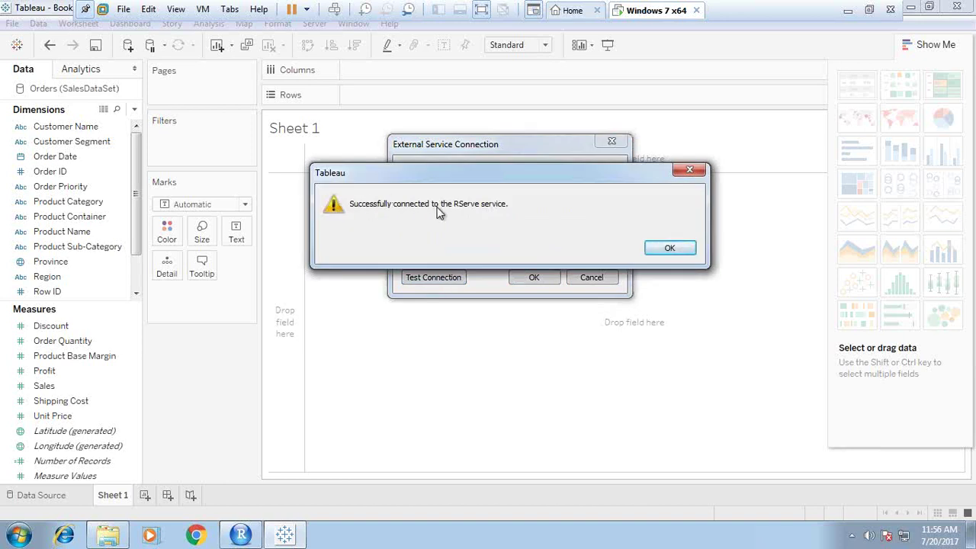
{"action": "left_click", "coordinate": [672, 249]}
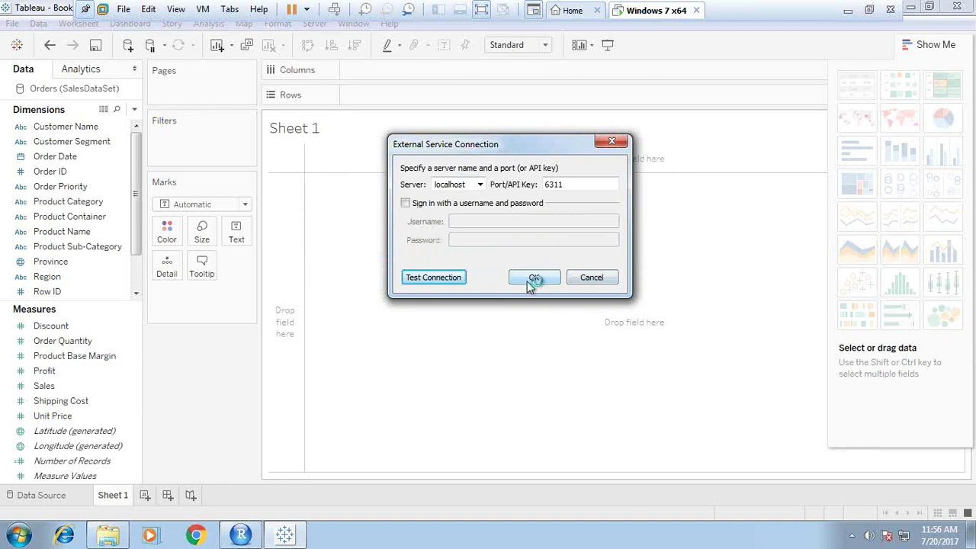
{"action": "left_click", "coordinate": [524, 283]}
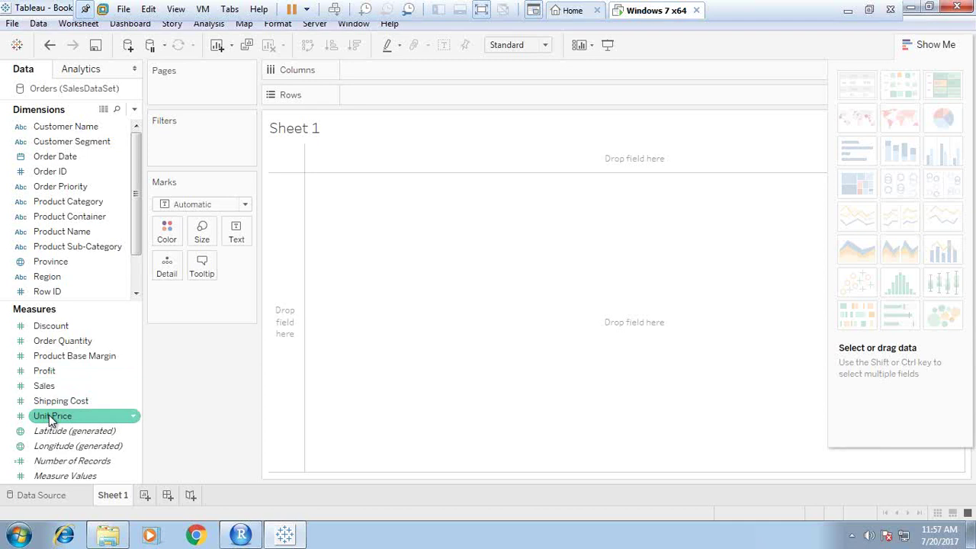
- Open the Analysis menu to reach Create Calculated Field
{"action": "left_click", "coordinate": [208, 24]}
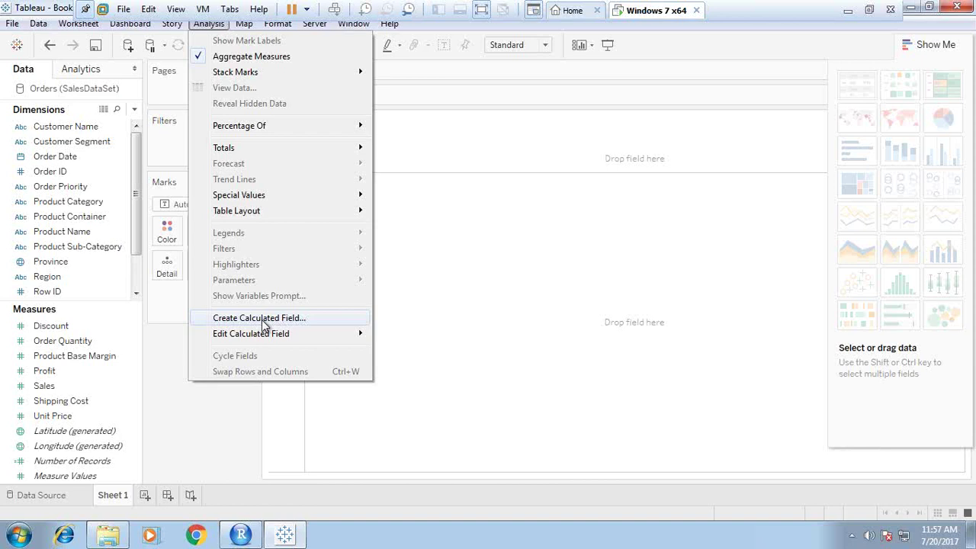
- Create a calculated field named Total Price and insert SCRIPT_INT with blank lines inside
{"action": "left_click", "coordinate": [262, 321]}
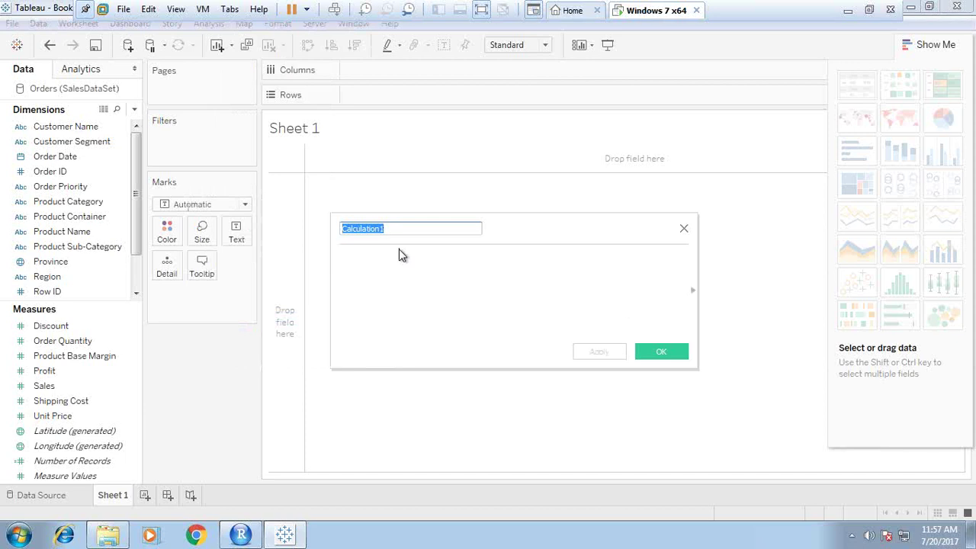
{"action": "type", "text": "Total Pr"}
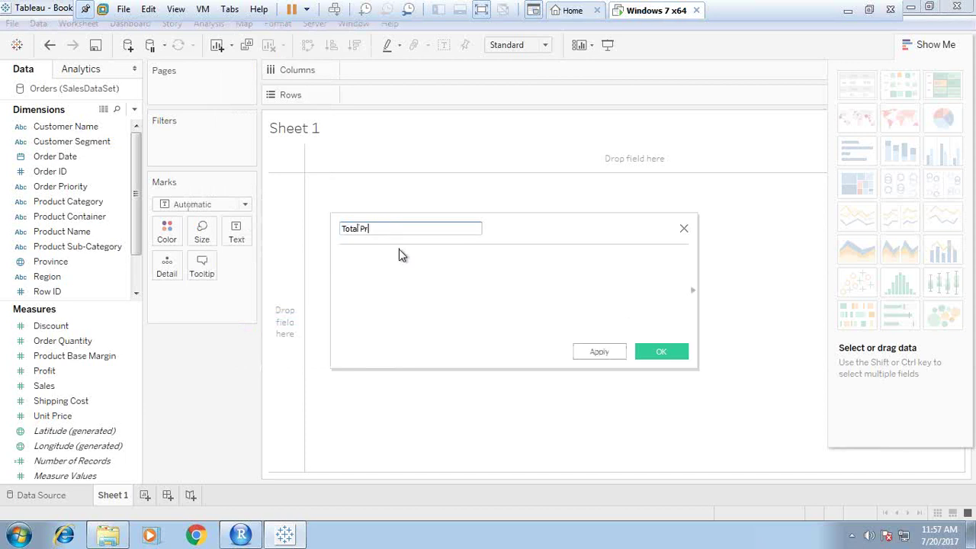
{"action": "type", "text": "ica"}
{"action": "left_click", "coordinate": [396, 250]}
{"action": "type", "text": "sc"}
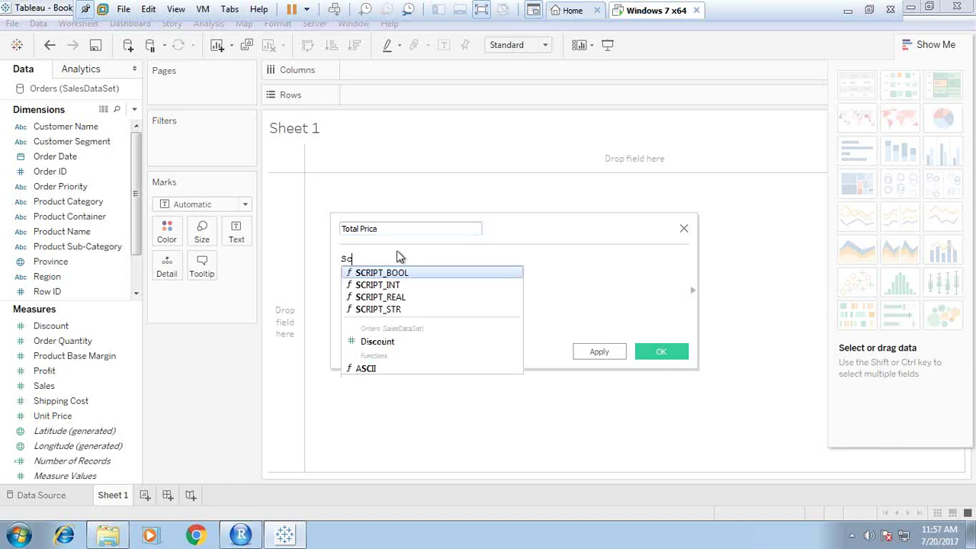
{"action": "key", "text": "Down"}
{"action": "key", "text": "Down"}
{"action": "key", "text": "Up"}
{"action": "key", "text": "Return"}
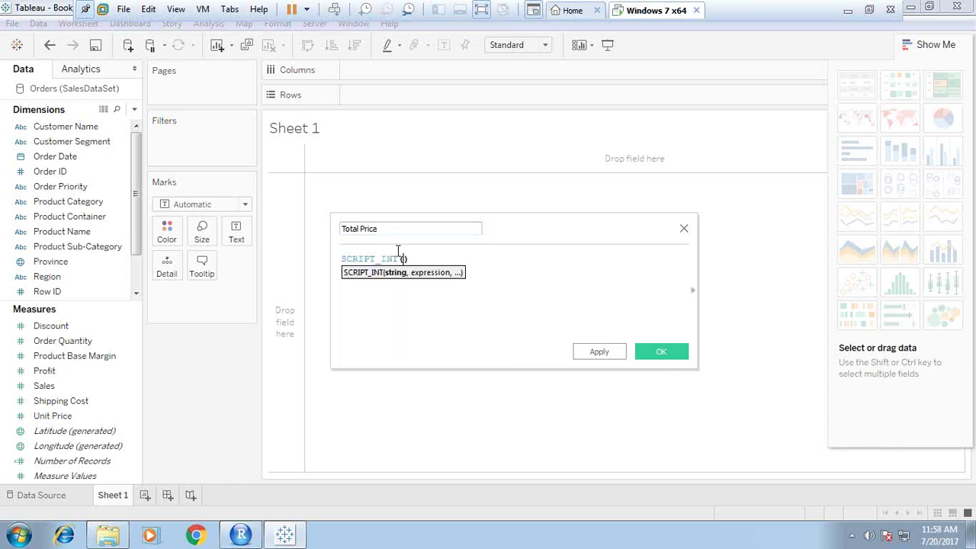
{"action": "key", "text": "Return"}
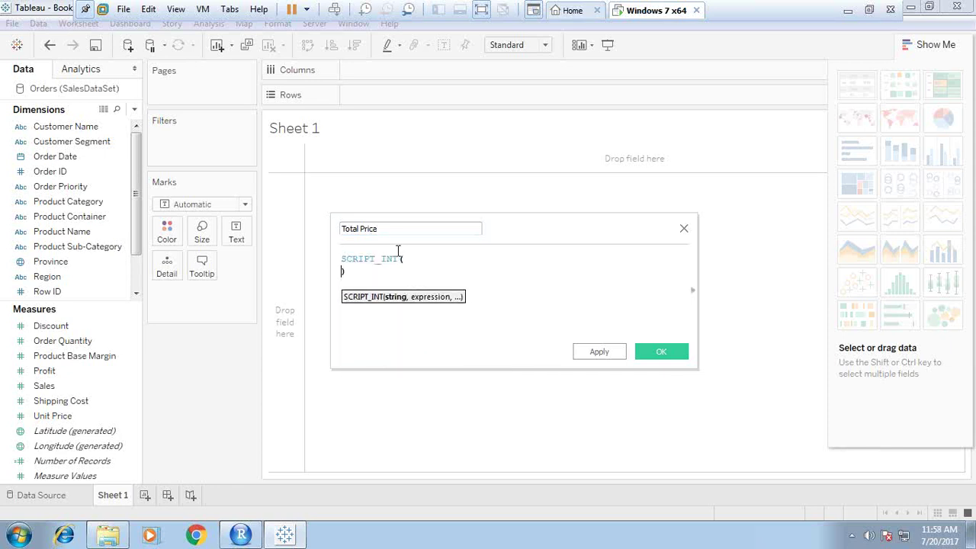
{"action": "key", "text": "Return"}
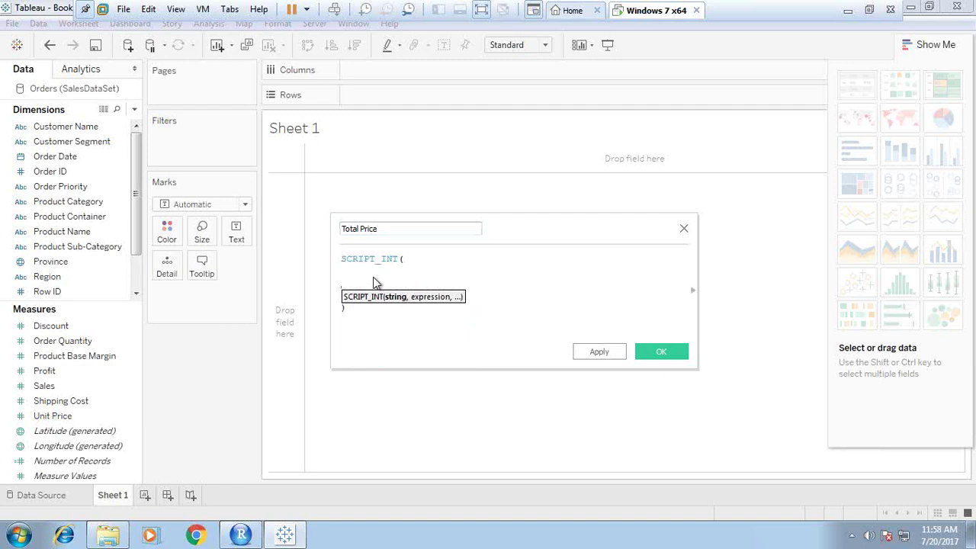
- Enter "To_Exp<-.arg1", as the script argument, followed by a new line
{"action": "left_click", "coordinate": [868, 10]}
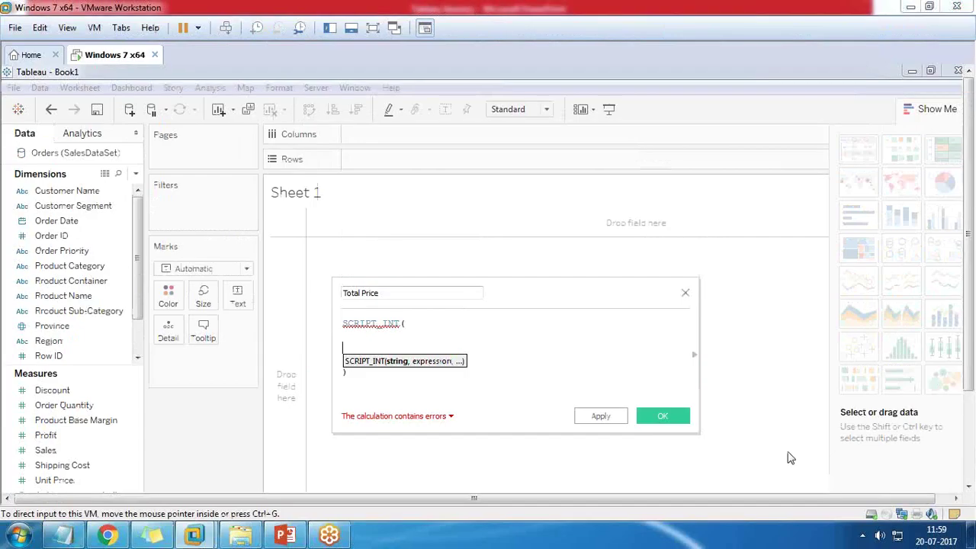
{"action": "left_click", "coordinate": [358, 340]}
{"action": "type", "text": "\"To_E"}
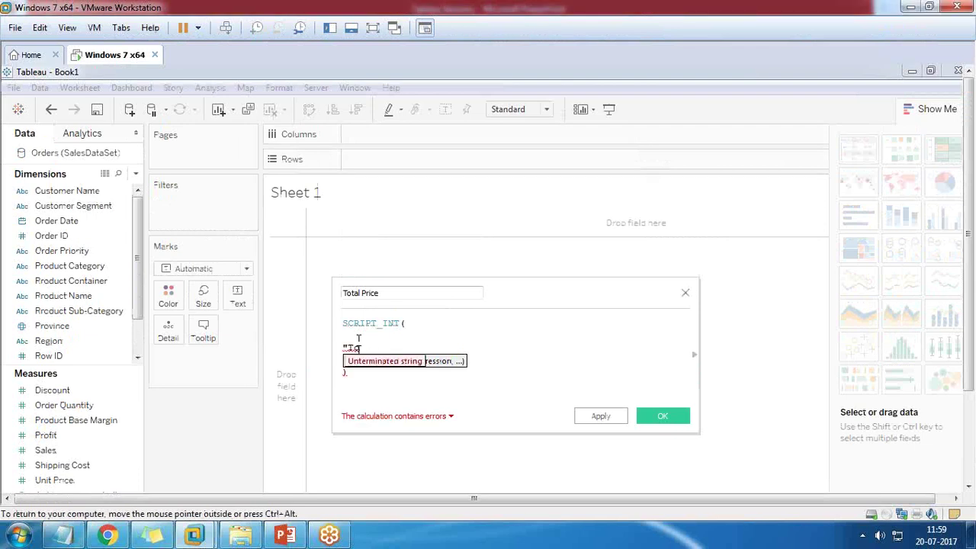
{"action": "type", "text": "xp"}
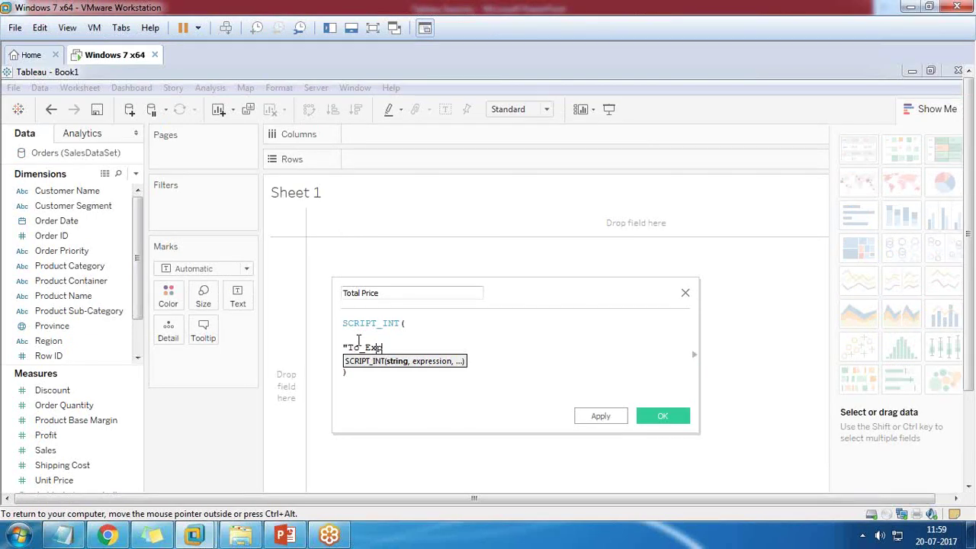
{"action": "type", "text": "<-.arg1"}
{"action": "type", "text": "\""}
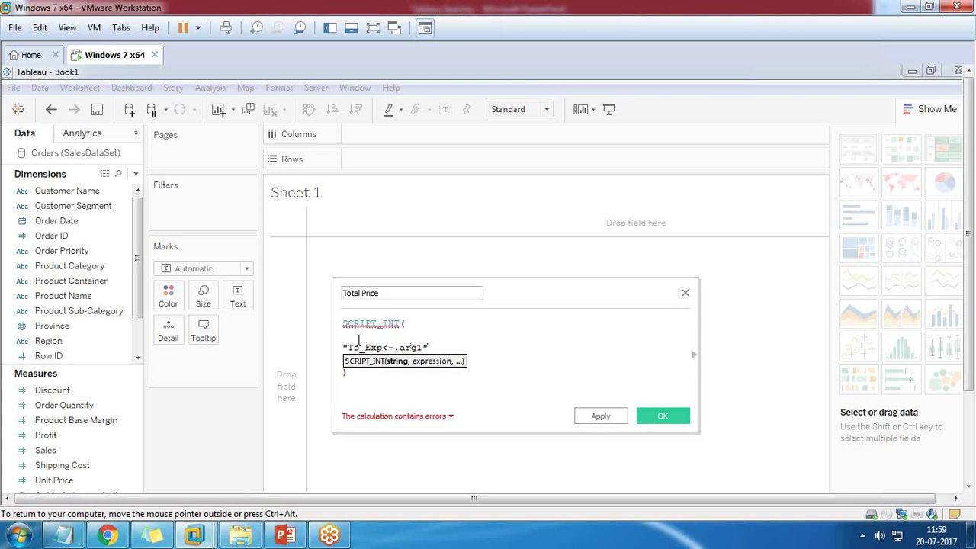
{"action": "type", "text": ","}
{"action": "left_click", "coordinate": [482, 371]}
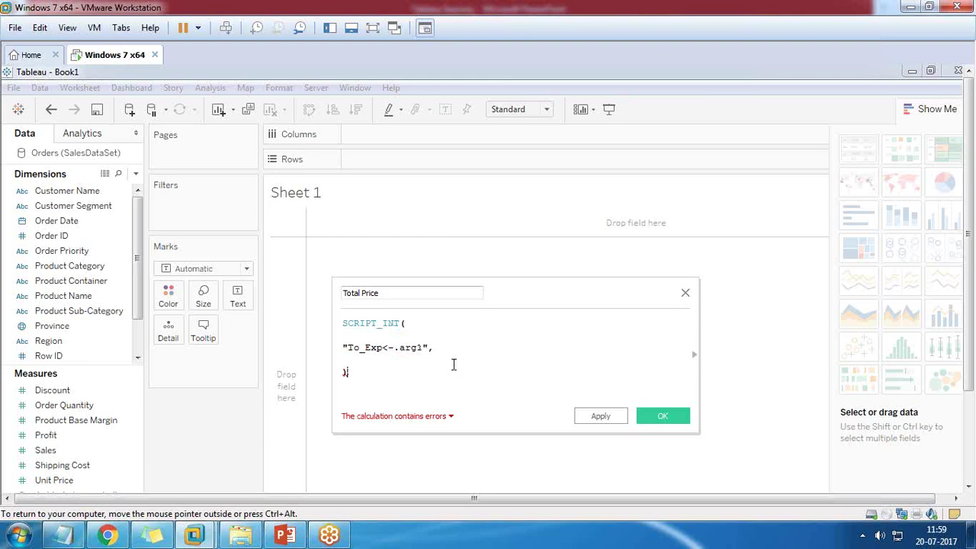
{"action": "left_click", "coordinate": [440, 349]}
{"action": "key", "text": "Return"}
{"action": "key", "text": "Return"}
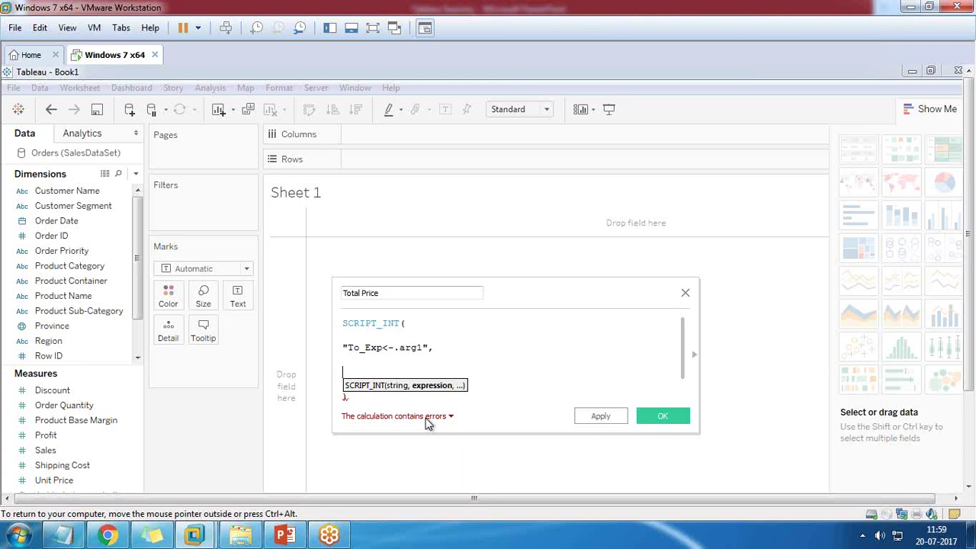
- Add SUM([Profit]+[Shipping Cost]+[Unit Price]) as the expression, picking each field from autocomplete
{"action": "left_click", "coordinate": [362, 364]}
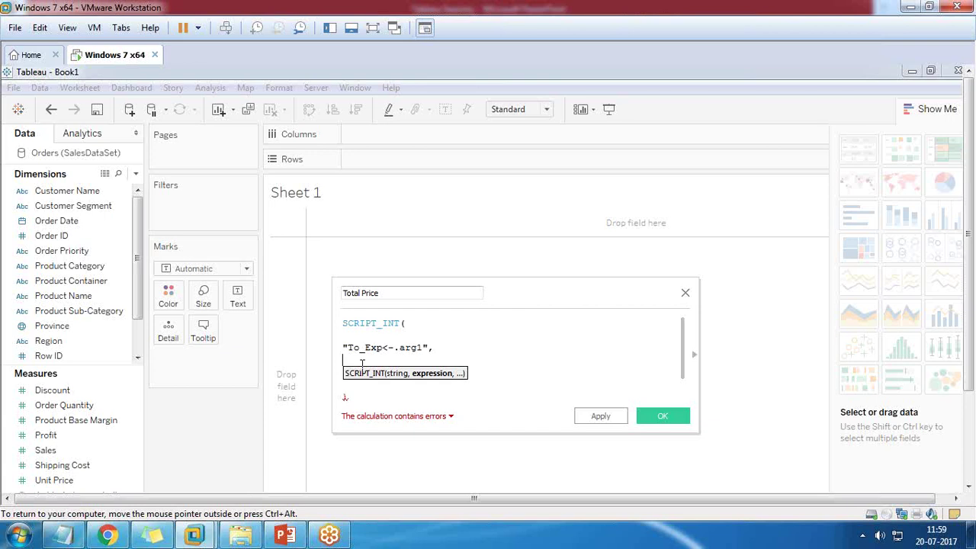
{"action": "type", "text": "SUM("}
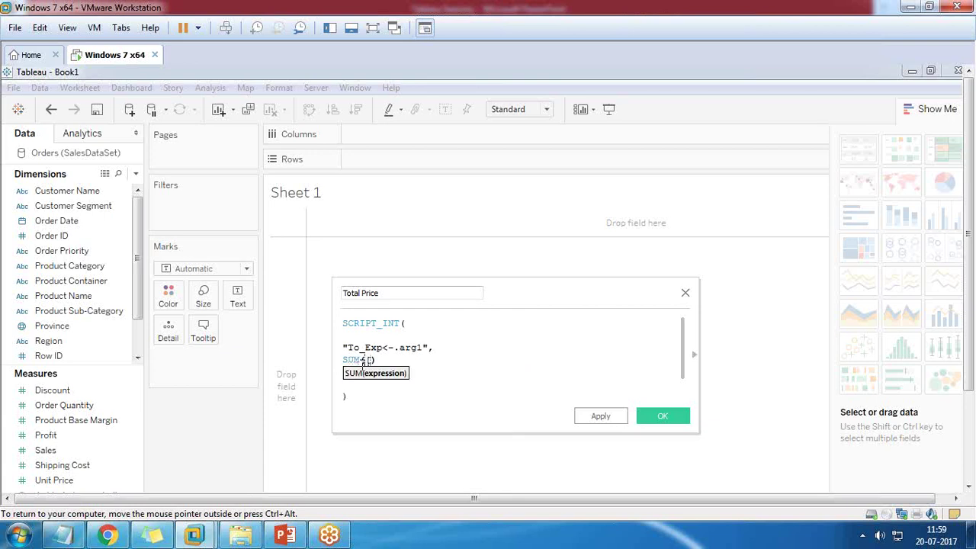
{"action": "type", "text": "[Pro"}
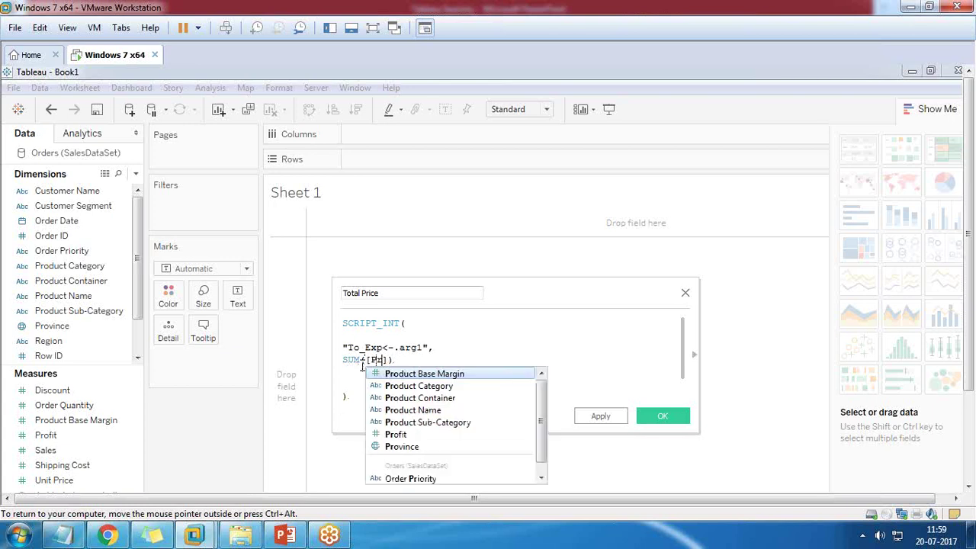
{"action": "key", "text": "Down"}
{"action": "key", "text": "Down"}
{"action": "key", "text": "Down"}
{"action": "key", "text": "Down"}
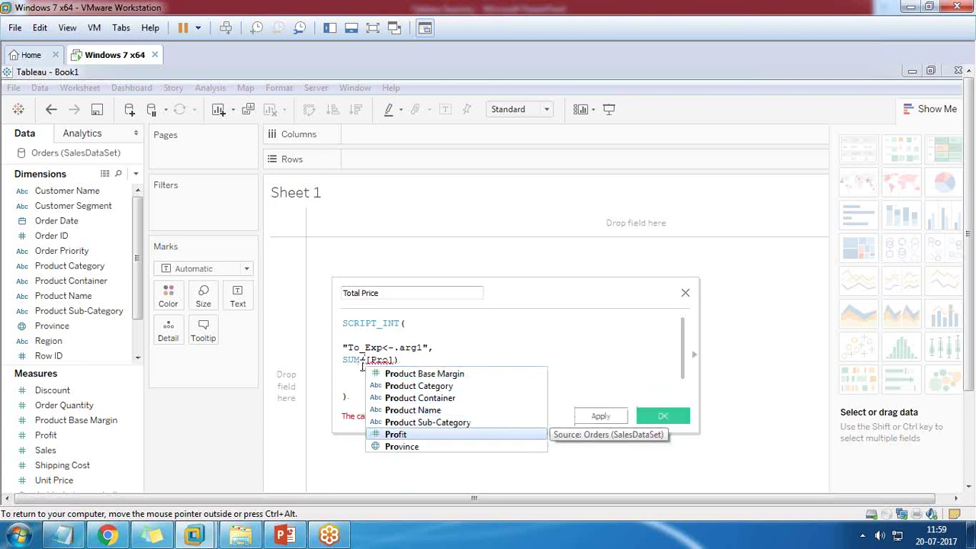
{"action": "key", "text": "Return"}
{"action": "type", "text": "+ "}
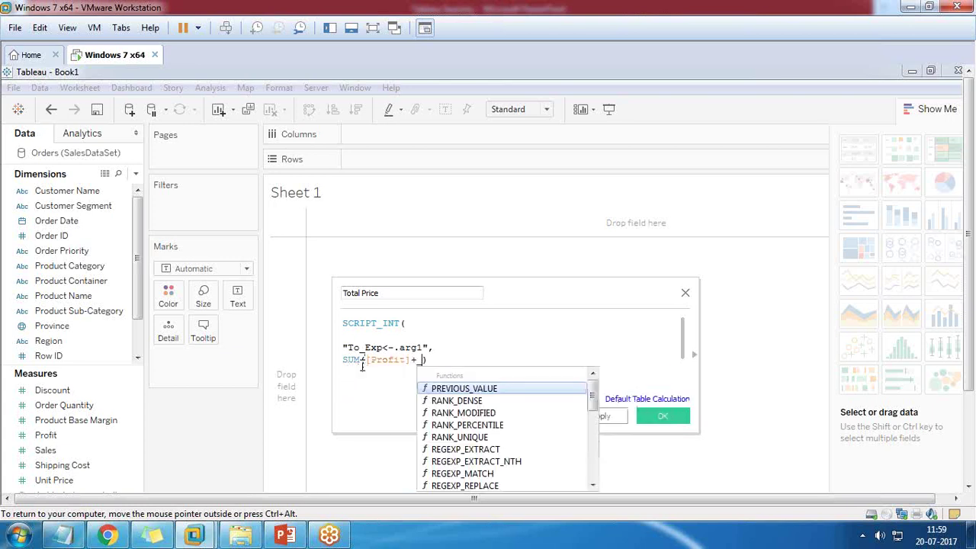
{"action": "type", "text": "["}
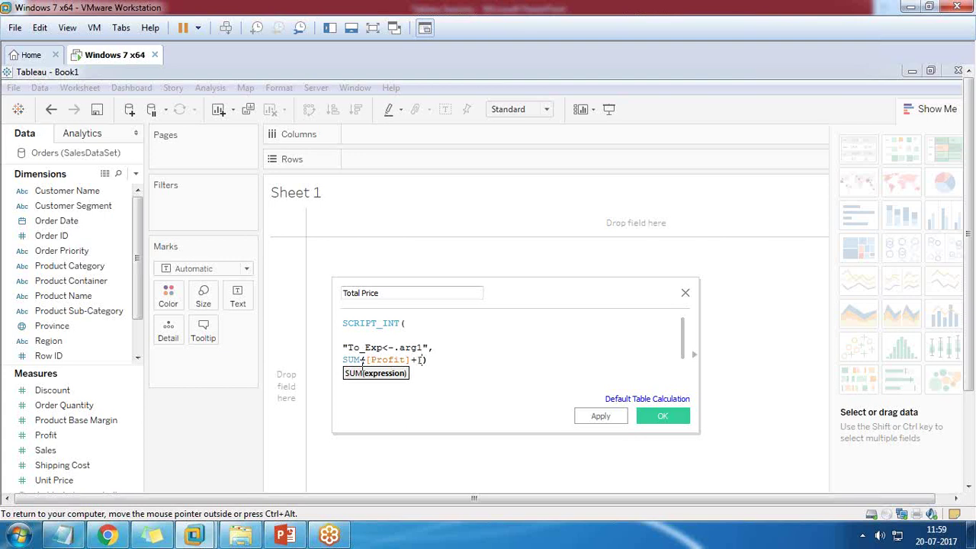
{"action": "type", "text": "Shi"}
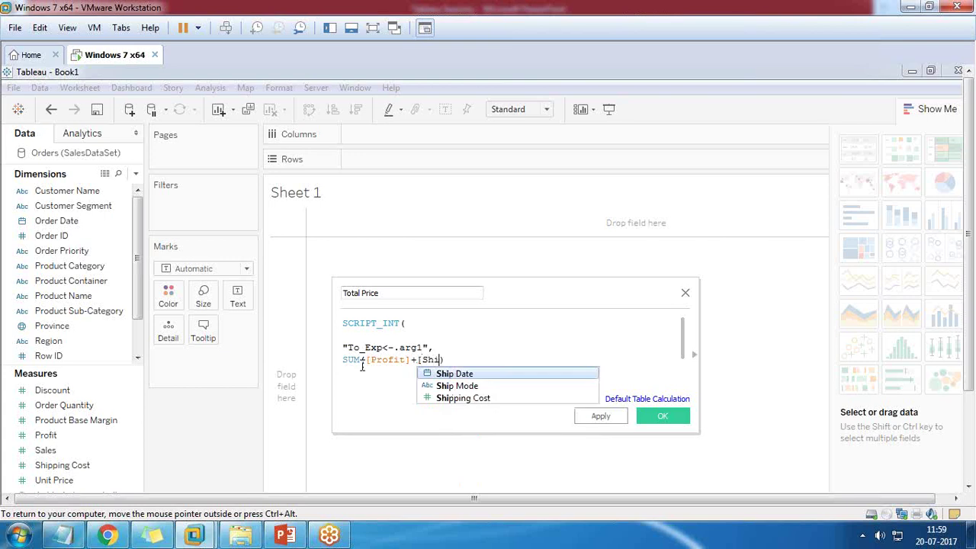
{"action": "key", "text": "Down"}
{"action": "key", "text": "Down"}
{"action": "key", "text": "Return"}
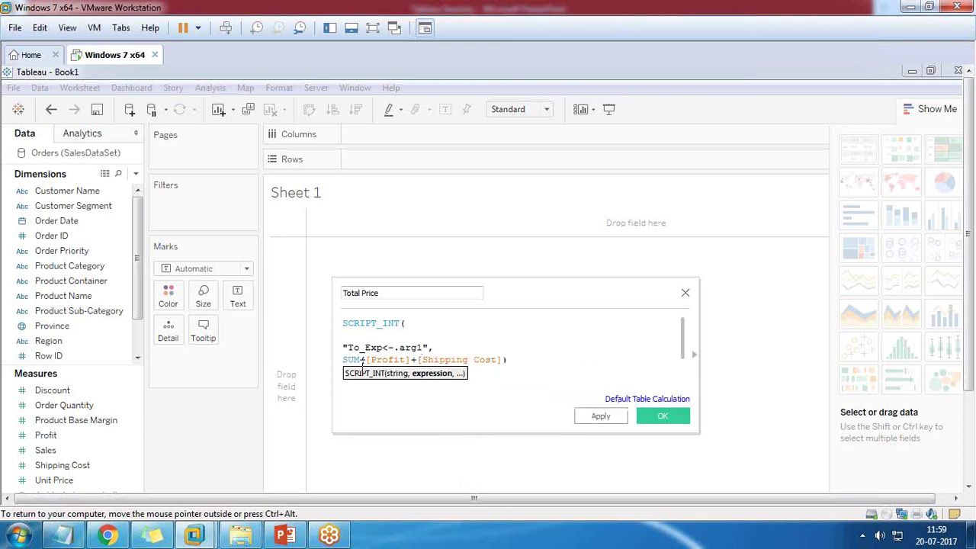
{"action": "type", "text": "+["}
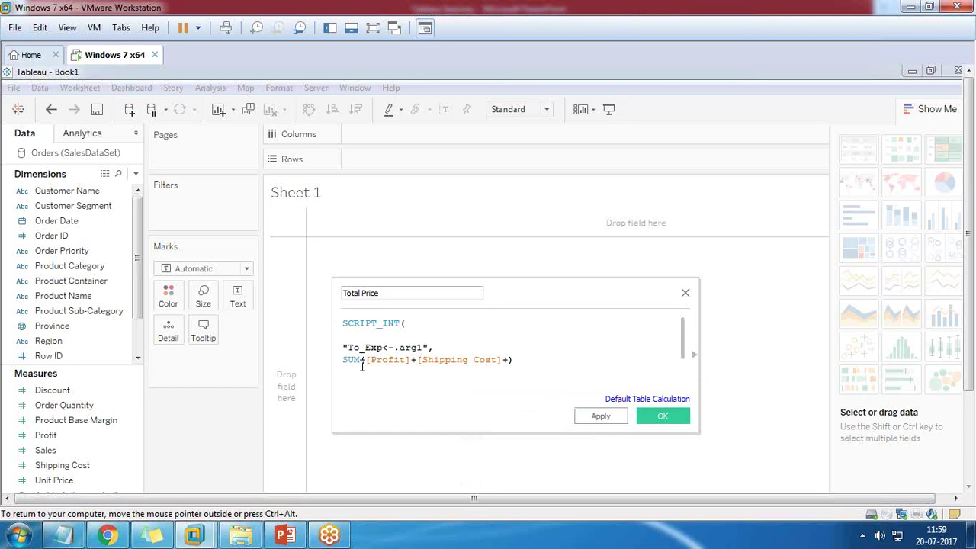
{"action": "type", "text": "Uni"}
{"action": "key", "text": "Return"}
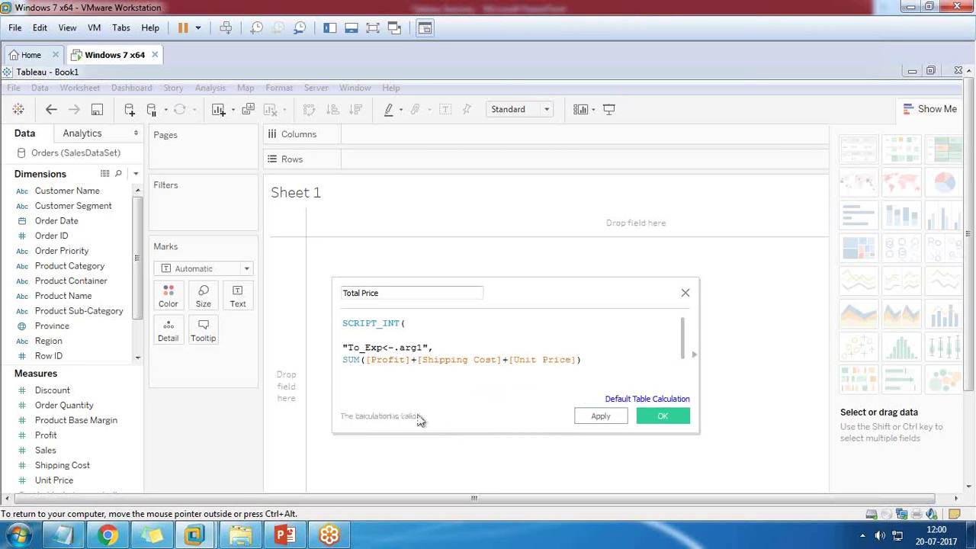
{"action": "left_click", "coordinate": [373, 28]}
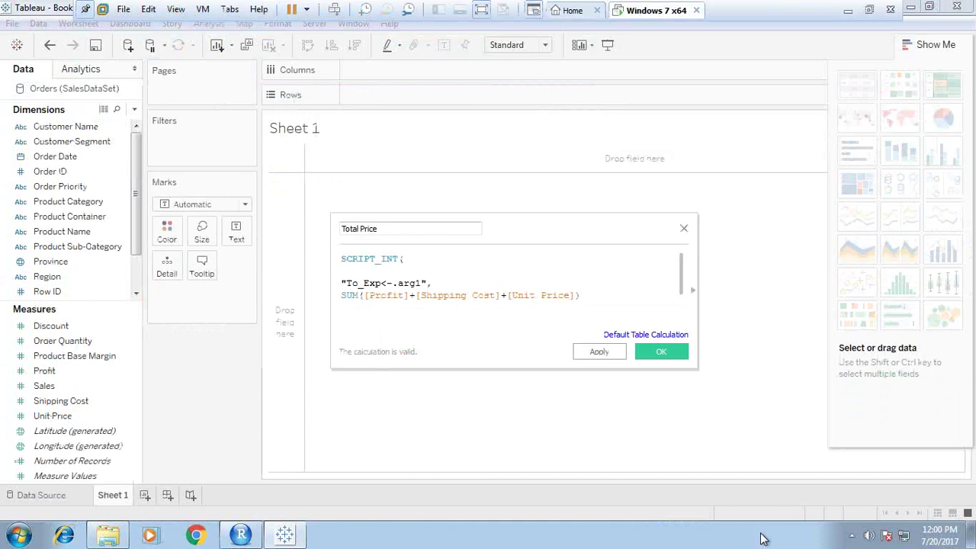
- Save the Total Price calculation, then reopen it for editing and close it unchanged
{"action": "key", "text": "Return"}
{"action": "left_click", "coordinate": [63, 342]}
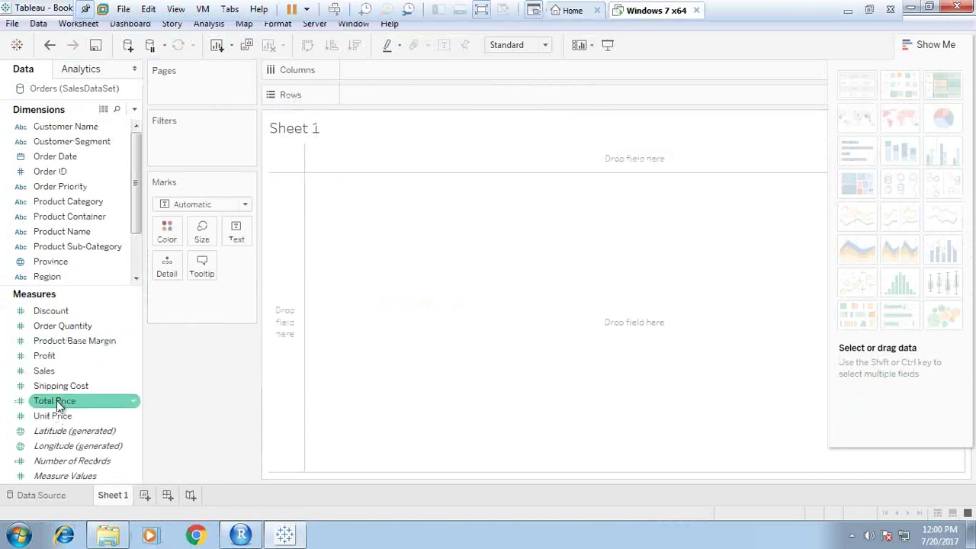
{"action": "right_click", "coordinate": [125, 400]}
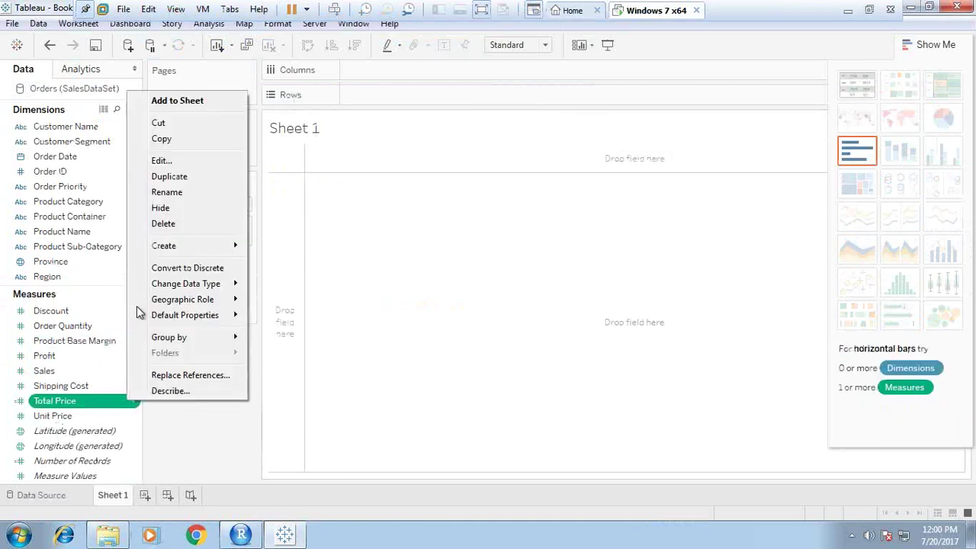
{"action": "left_click", "coordinate": [159, 161]}
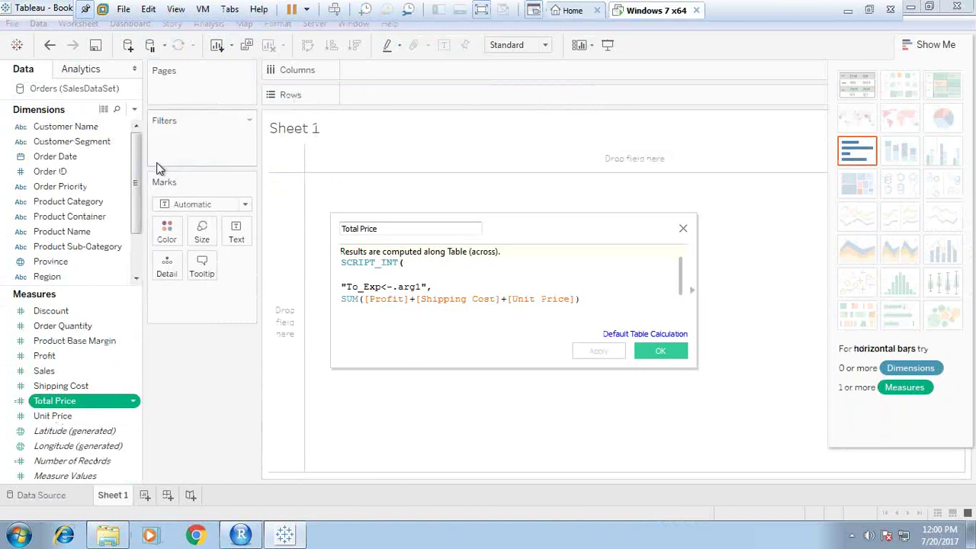
{"action": "left_click", "coordinate": [683, 228]}
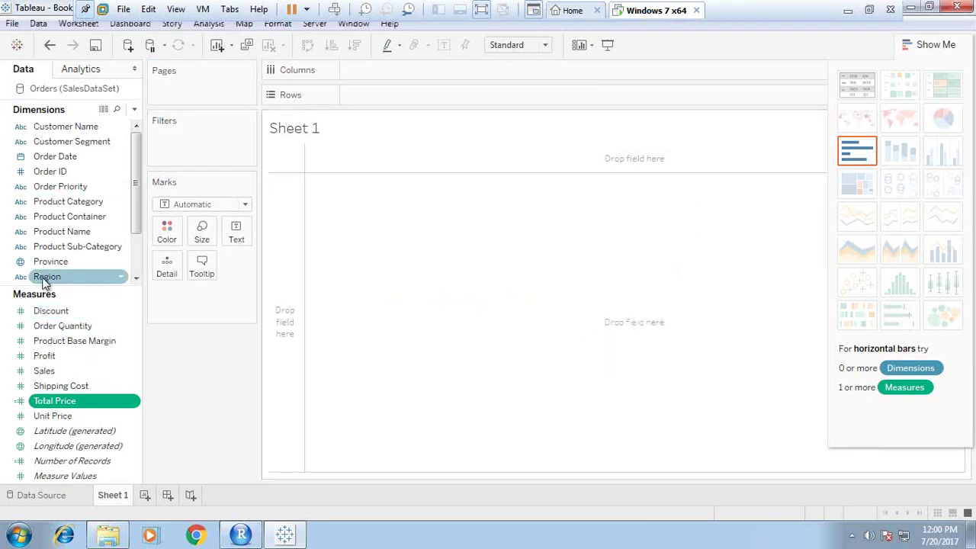
- Put Region on Rows and SUM(Sales) on the Text card
{"action": "left_click_drag", "start_coordinate": [46, 282], "coordinate": [365, 97]}
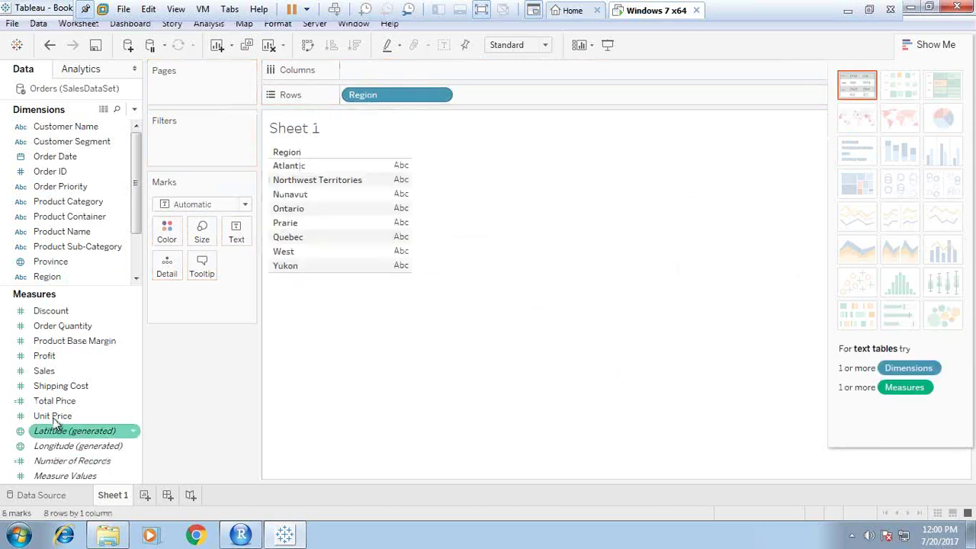
{"action": "left_click_drag", "start_coordinate": [43, 370], "coordinate": [6, 399]}
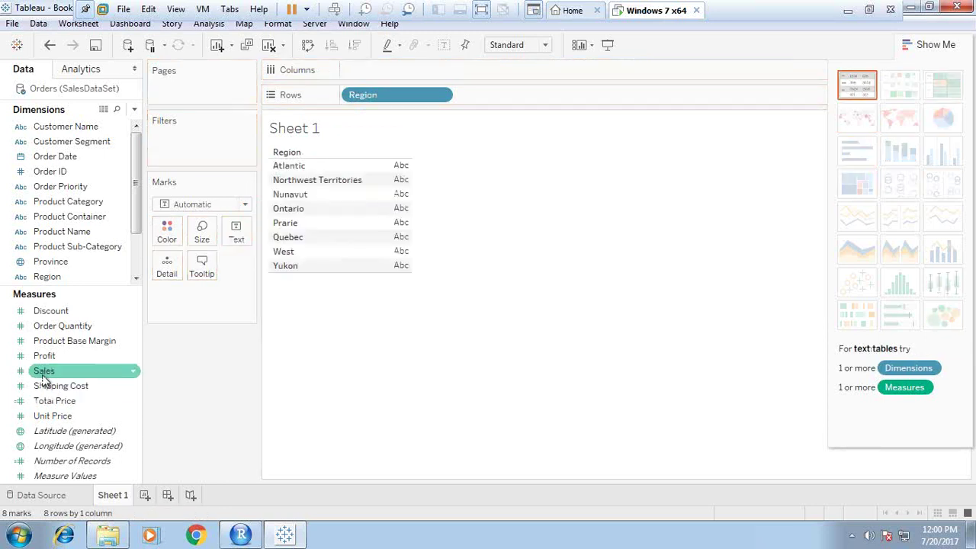
{"action": "left_click_drag", "start_coordinate": [44, 371], "coordinate": [233, 238]}
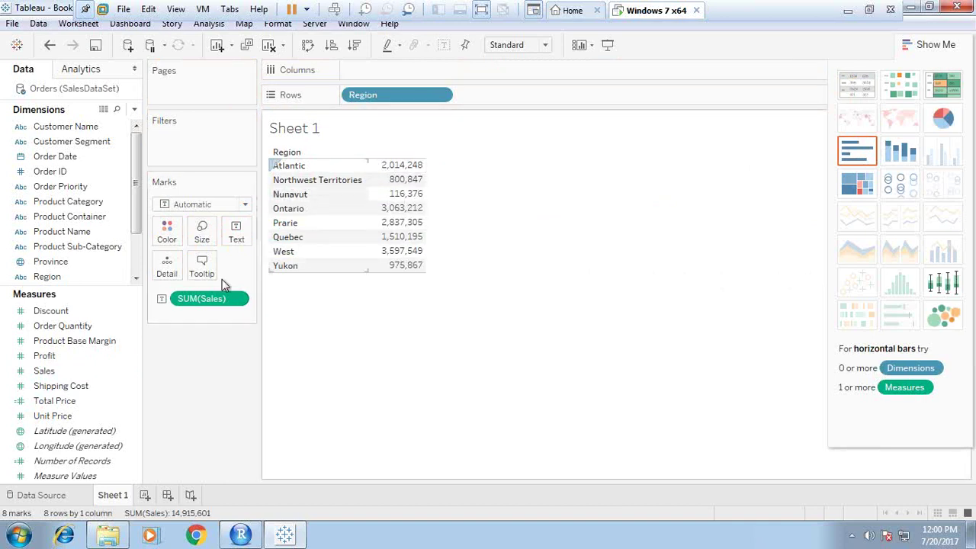
- Remove SUM(Sales) from the values and add Profit beside Total Price (West: 297,009 and 523,817)
{"action": "left_click_drag", "start_coordinate": [217, 300], "coordinate": [399, 168]}
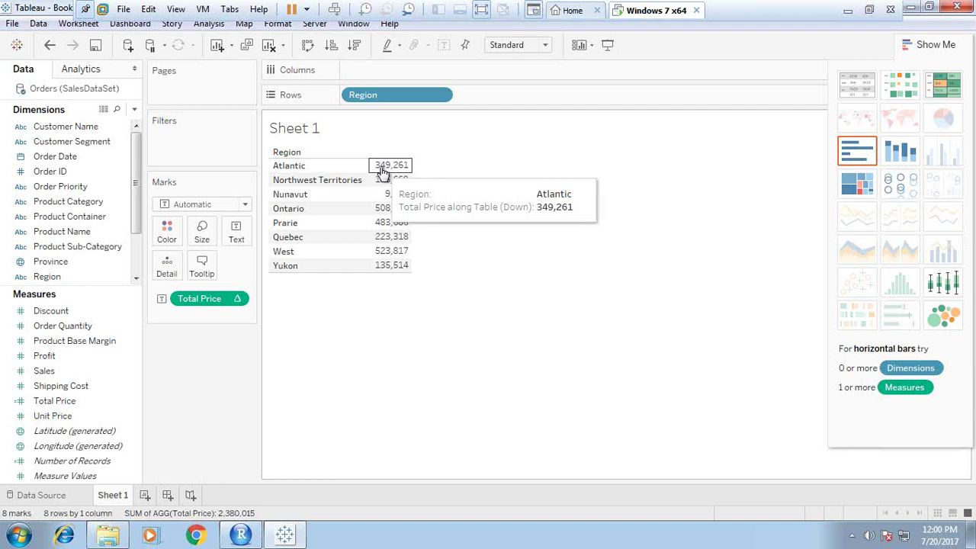
{"action": "left_click_drag", "start_coordinate": [45, 356], "coordinate": [397, 180]}
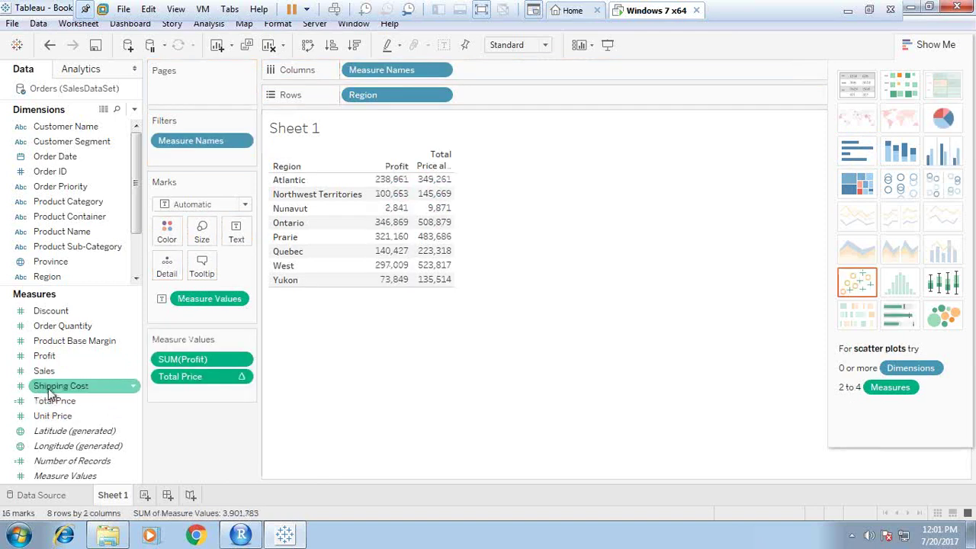
- Add Shipping Cost and Unit Price columns to the Region table (West: 24,583 and 202,226)
{"action": "left_click_drag", "start_coordinate": [48, 388], "coordinate": [410, 208]}
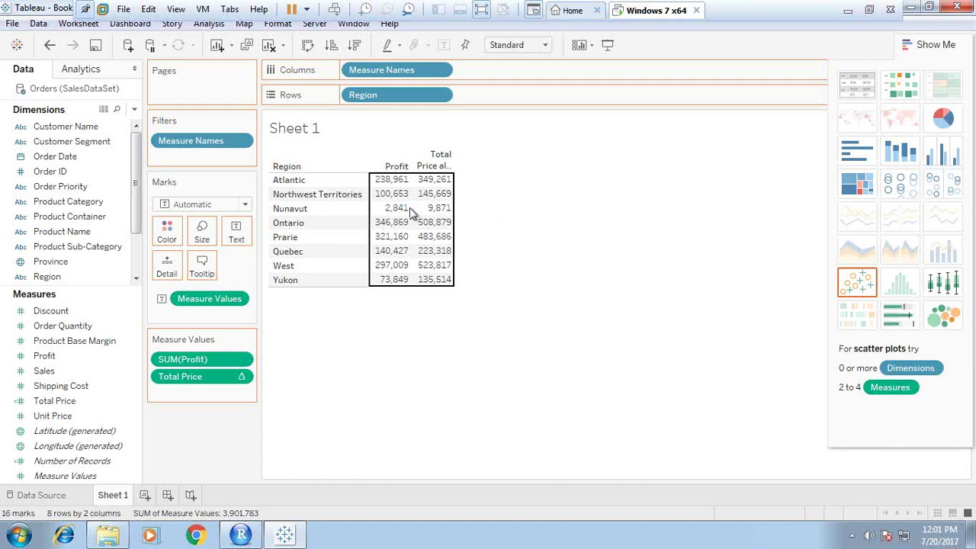
{"action": "left_click_drag", "start_coordinate": [52, 416], "coordinate": [454, 221]}
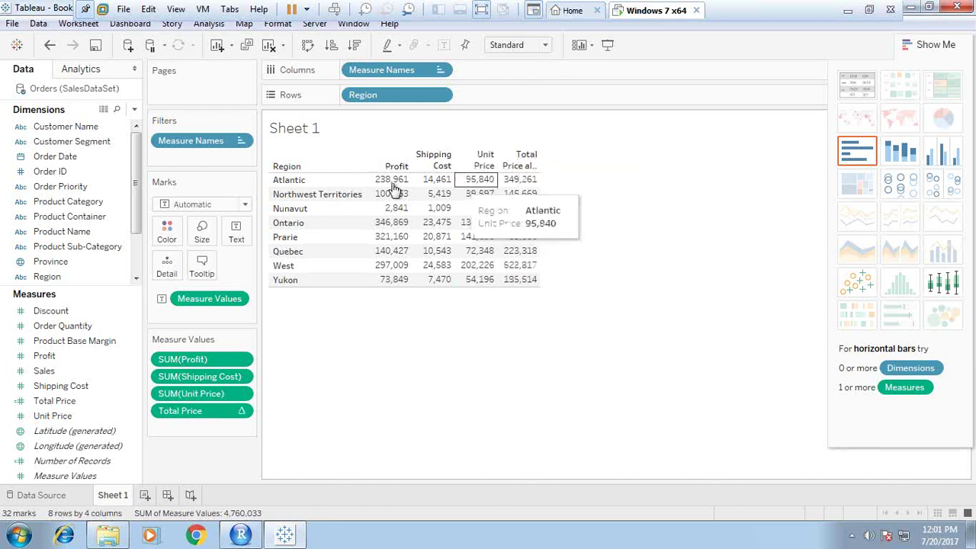
{"action": "left_click", "coordinate": [437, 181]}
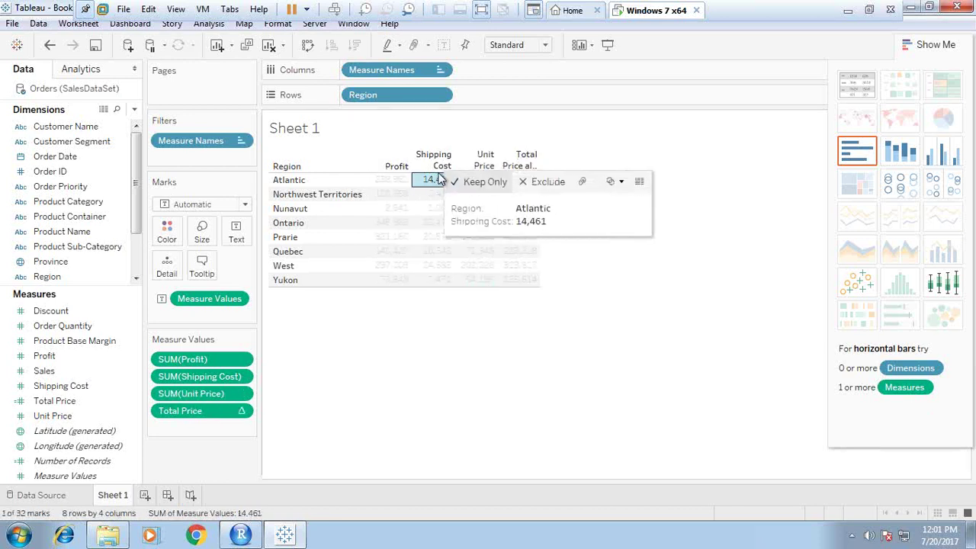
{"action": "left_click", "coordinate": [441, 185]}
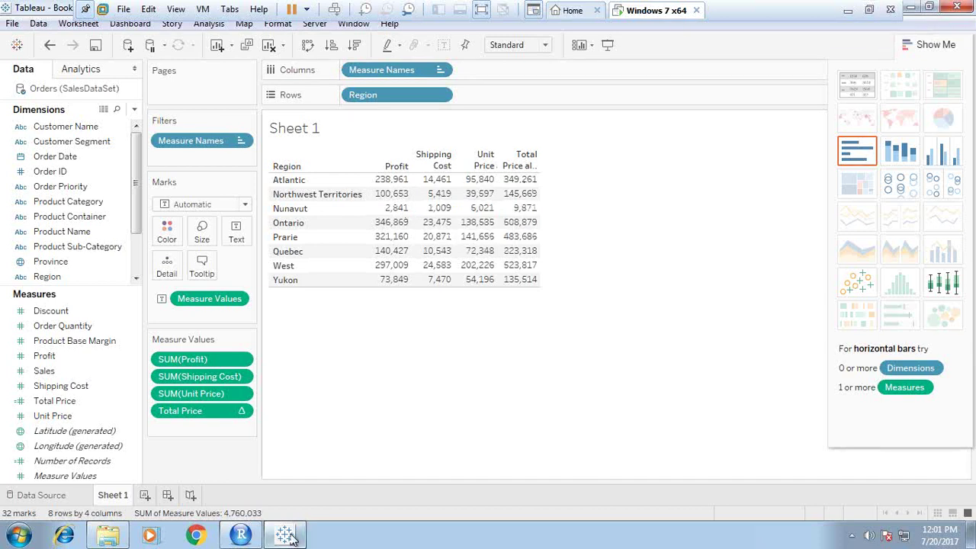
- Bring RStudio forward from the taskbar, reposition its window, then minimize it back to Tableau
{"action": "mouse_move", "coordinate": [257, 537]}
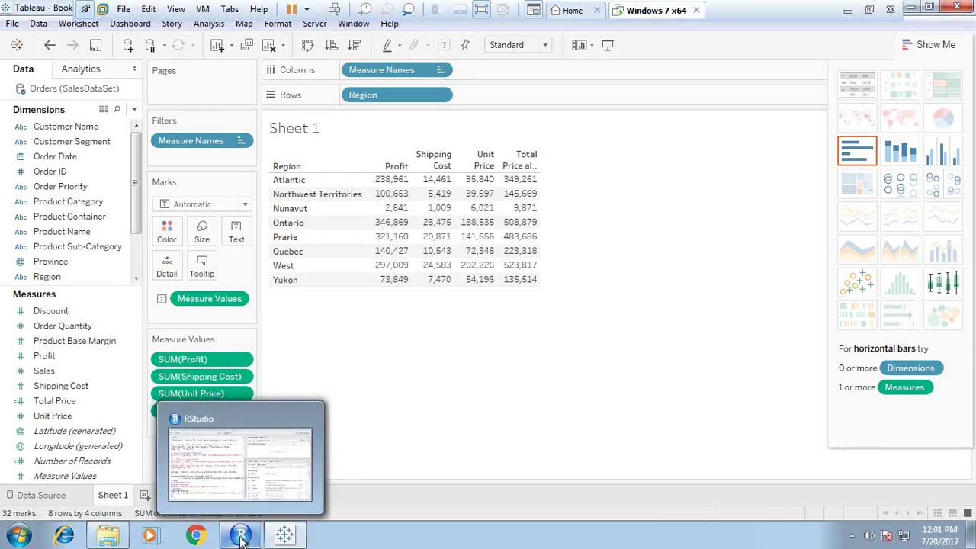
{"action": "left_click", "coordinate": [244, 538]}
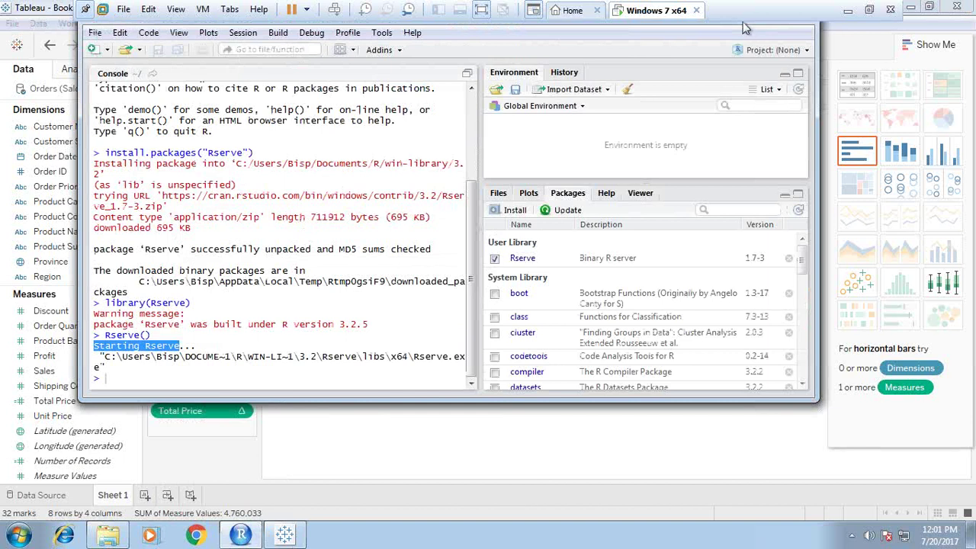
{"action": "left_click_drag", "start_coordinate": [753, 18], "coordinate": [774, 109]}
{"action": "left_click", "coordinate": [773, 103]}
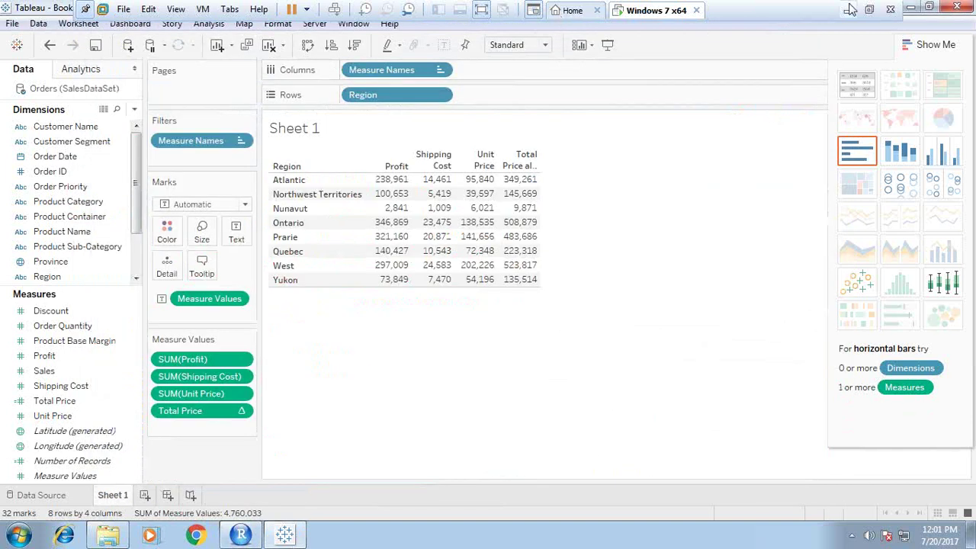
{"action": "left_click", "coordinate": [869, 9]}
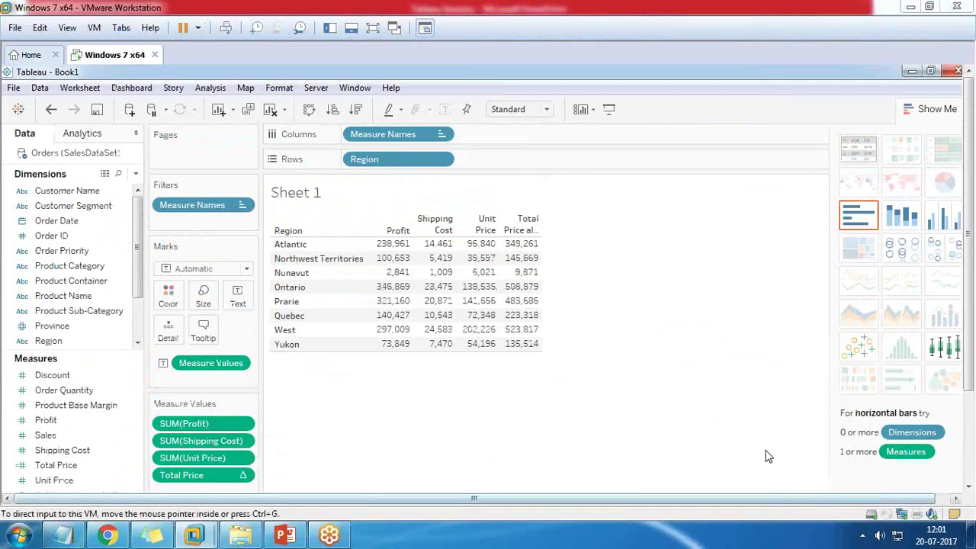